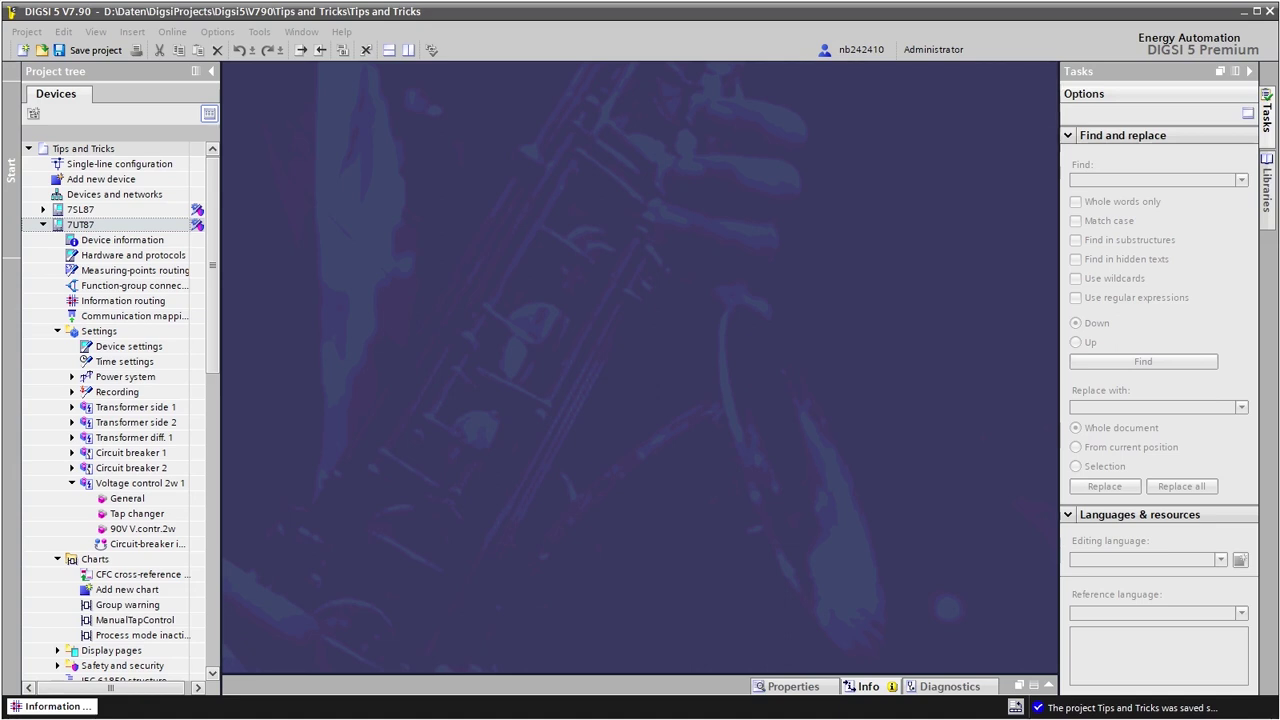
# Step: Open the 7UT87 information routing matrix and collapse binary inputs to expose function keys 1–8
pyautogui.click(59, 706)
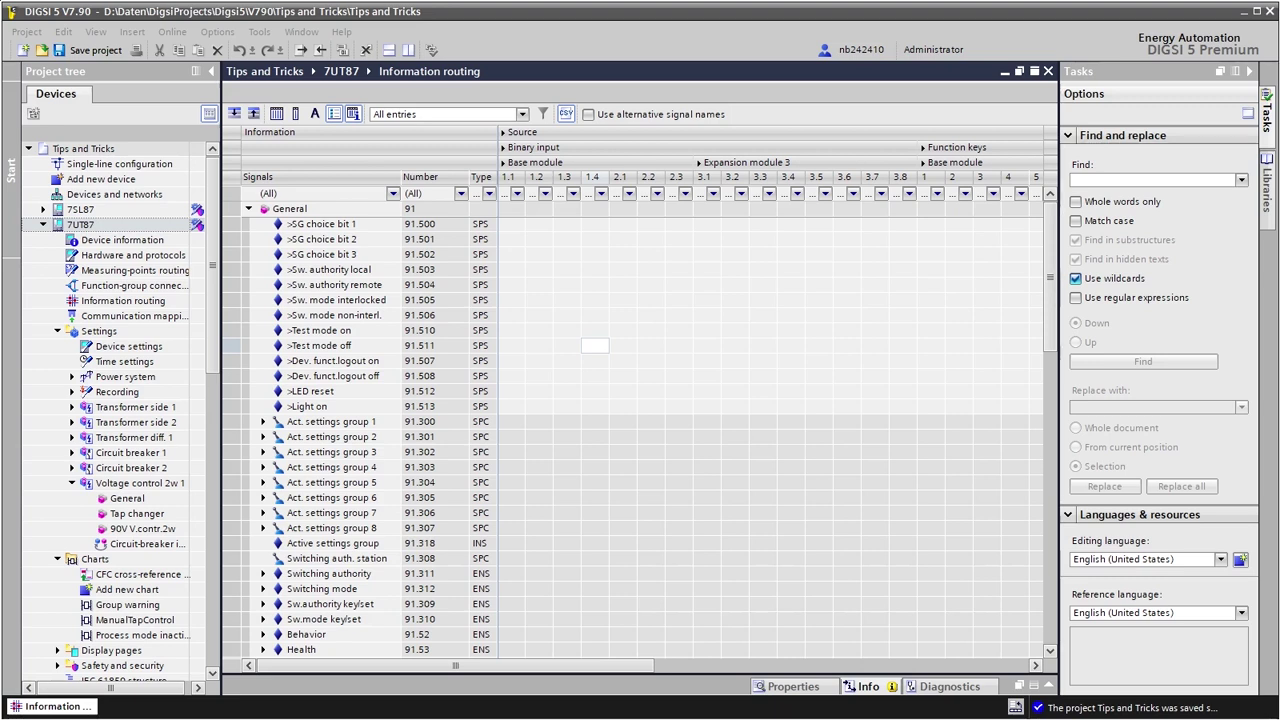
pyautogui.click(503, 147)
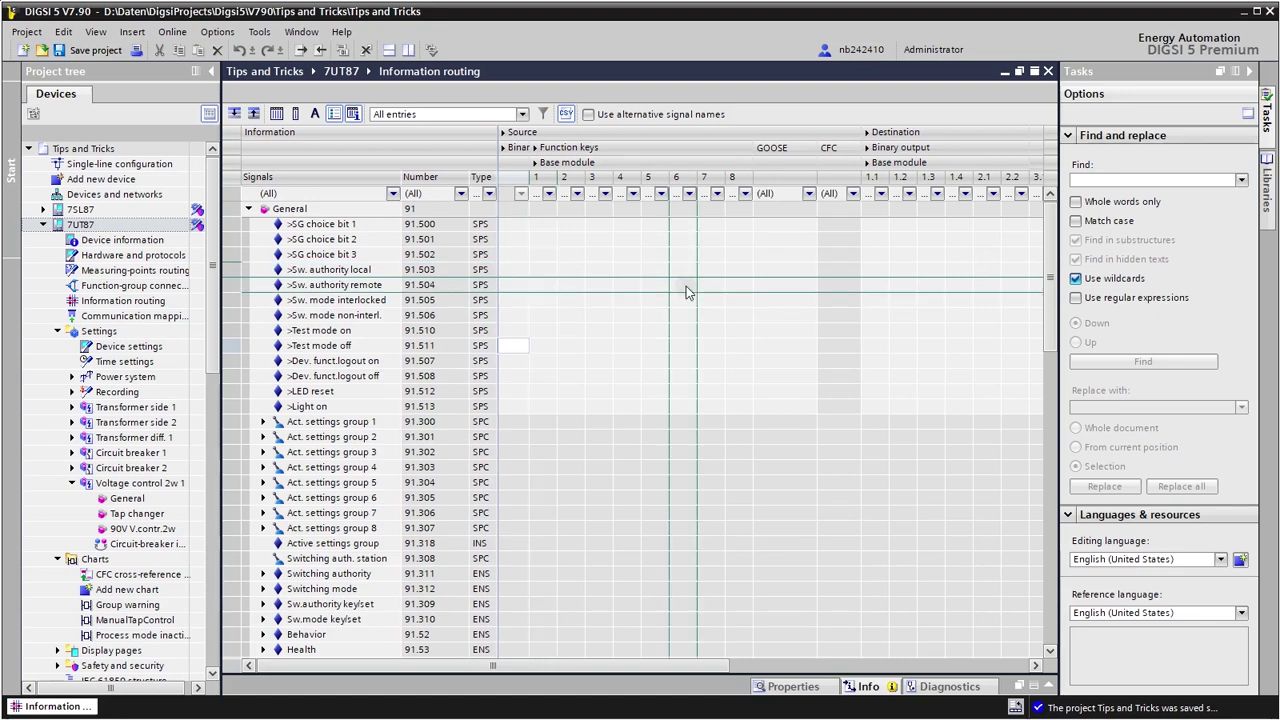
# Step: Route Sw. authority remote to function key 8 as trigger pulse (P) and run a 7UT87 consistency check
pyautogui.rightClick(738, 286)
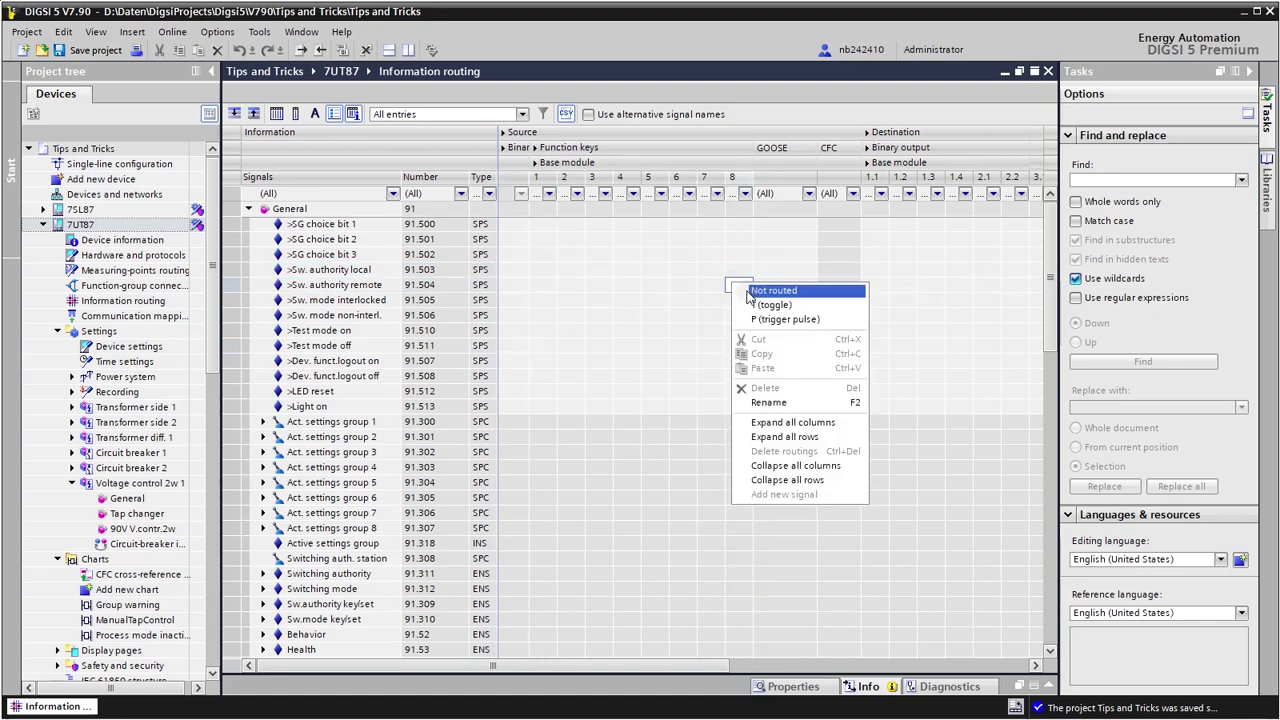
pyautogui.click(760, 320)
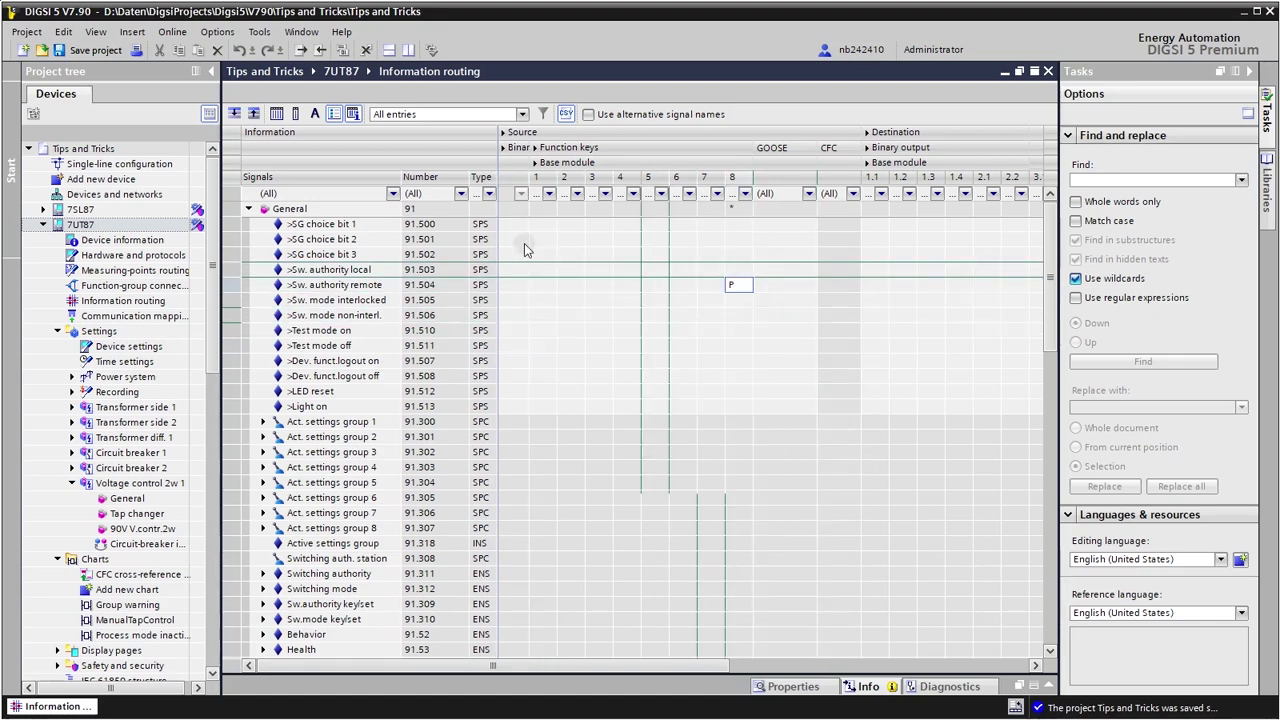
pyautogui.click(136, 228)
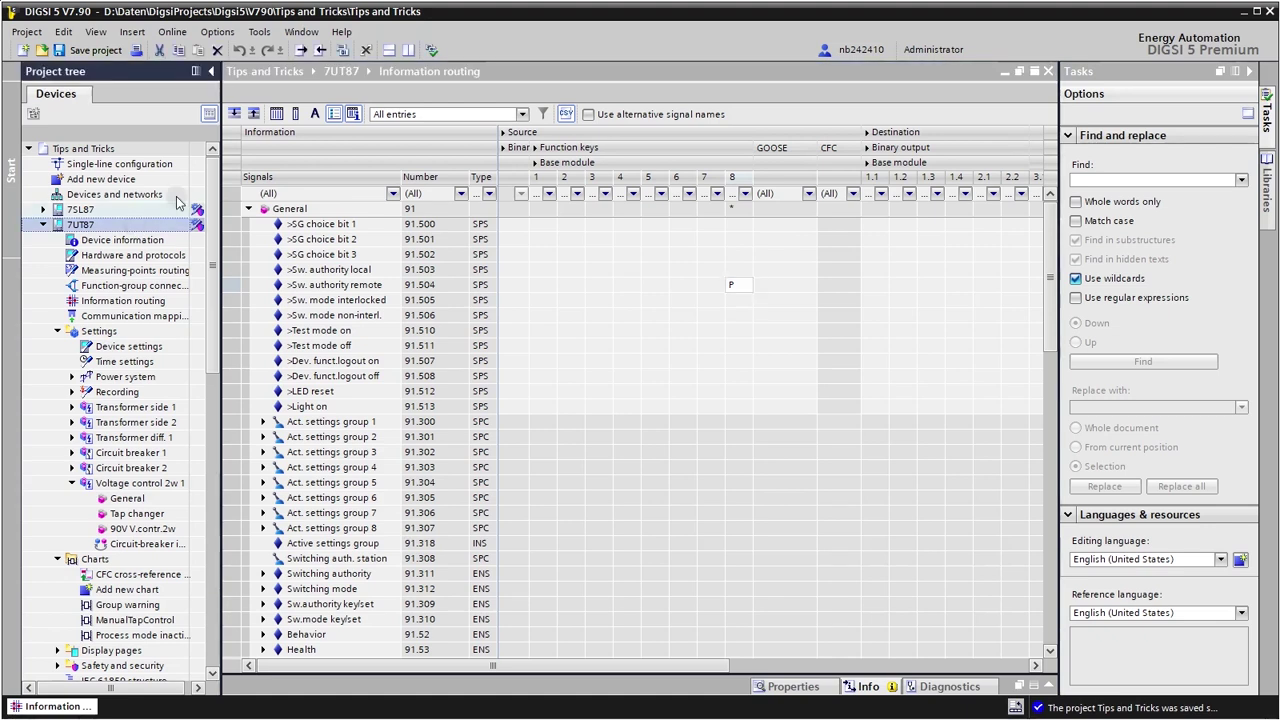
pyautogui.click(432, 51)
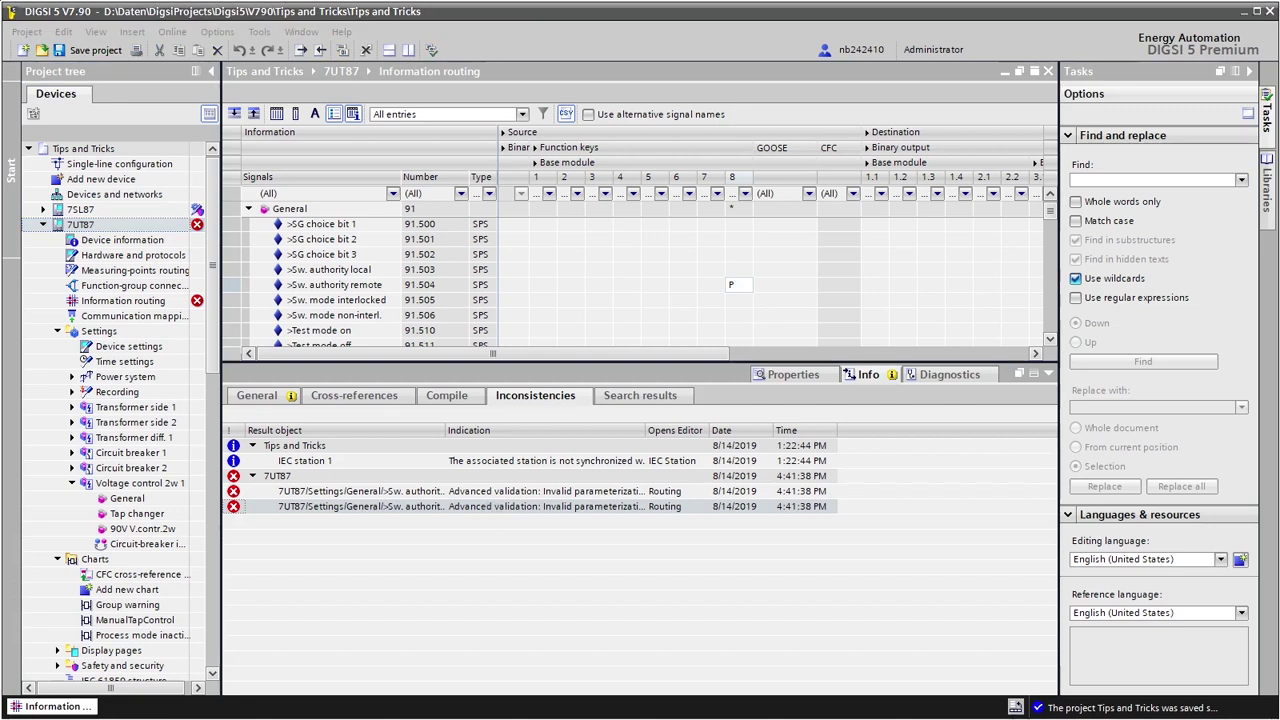
pyautogui.rightClick(706, 277)
# Step: Route Sw. authority local to function key 7 as P and rerun the 7UT87 consistency check
pyautogui.click(734, 306)
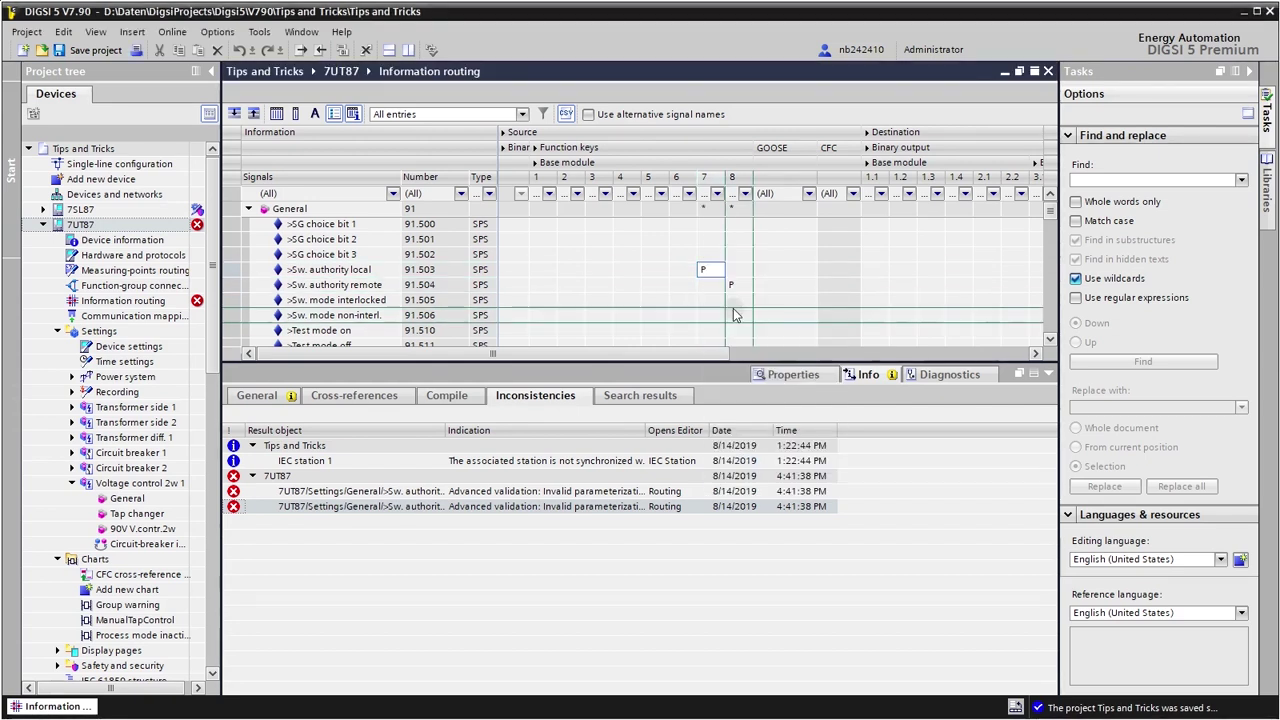
pyautogui.click(100, 224)
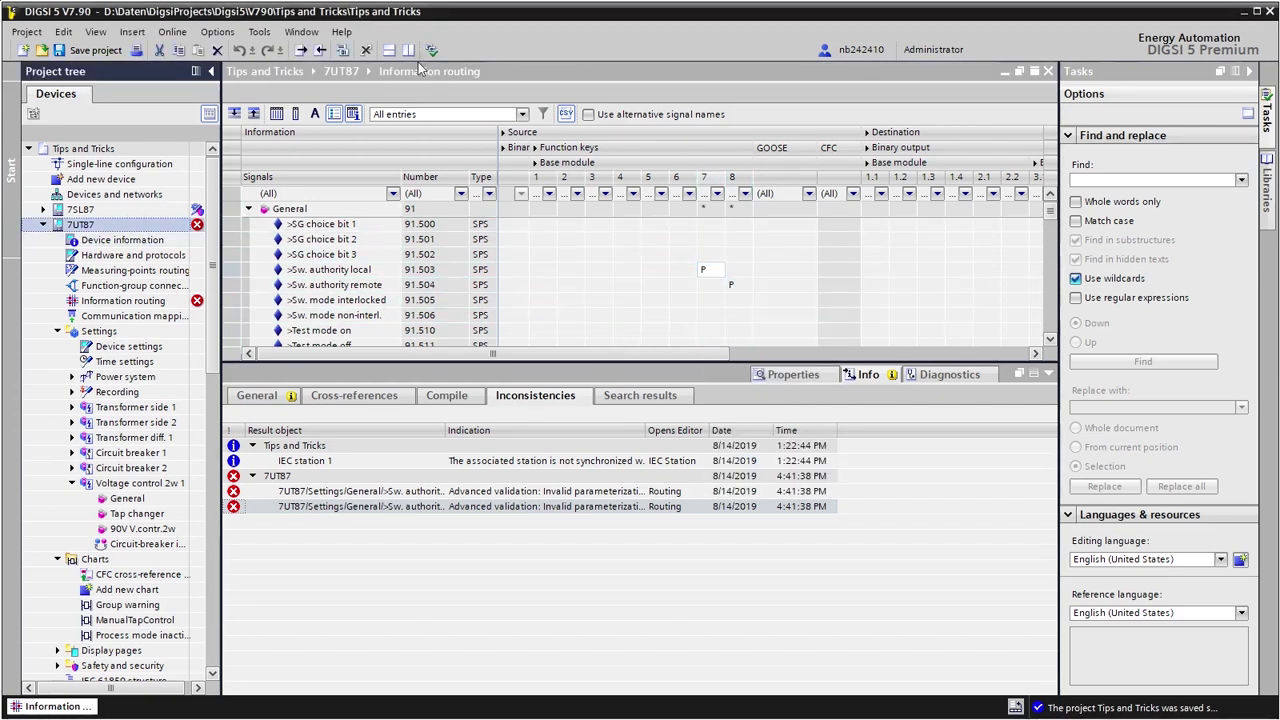
pyautogui.click(432, 50)
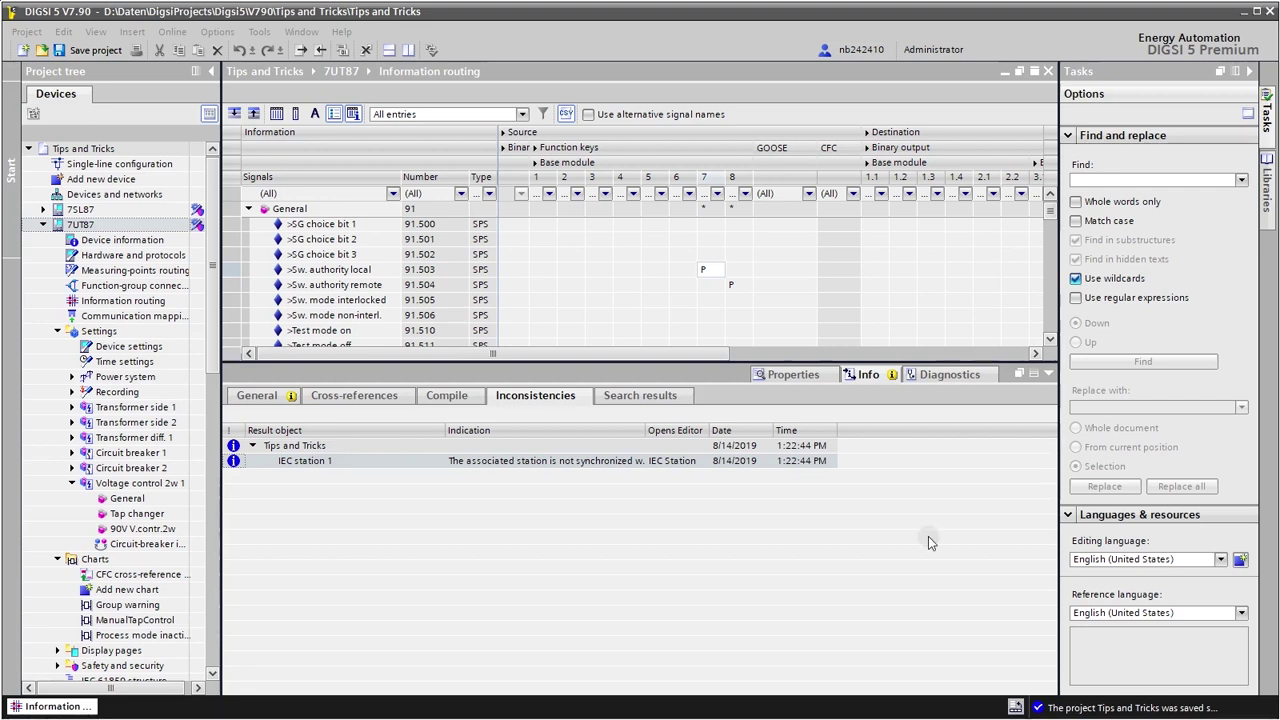
# Step: Add a single-point indication (SPS) signal named FK8 to the General group
pyautogui.rightClick(296, 211)
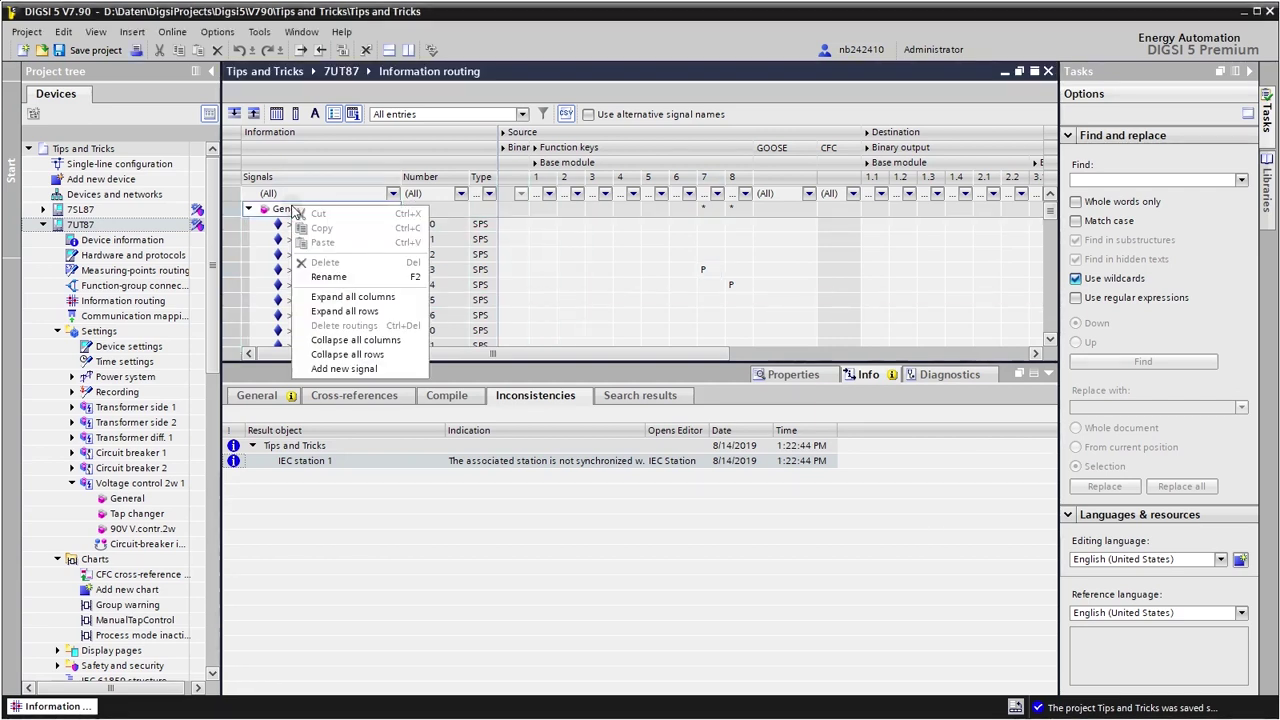
pyautogui.click(344, 368)
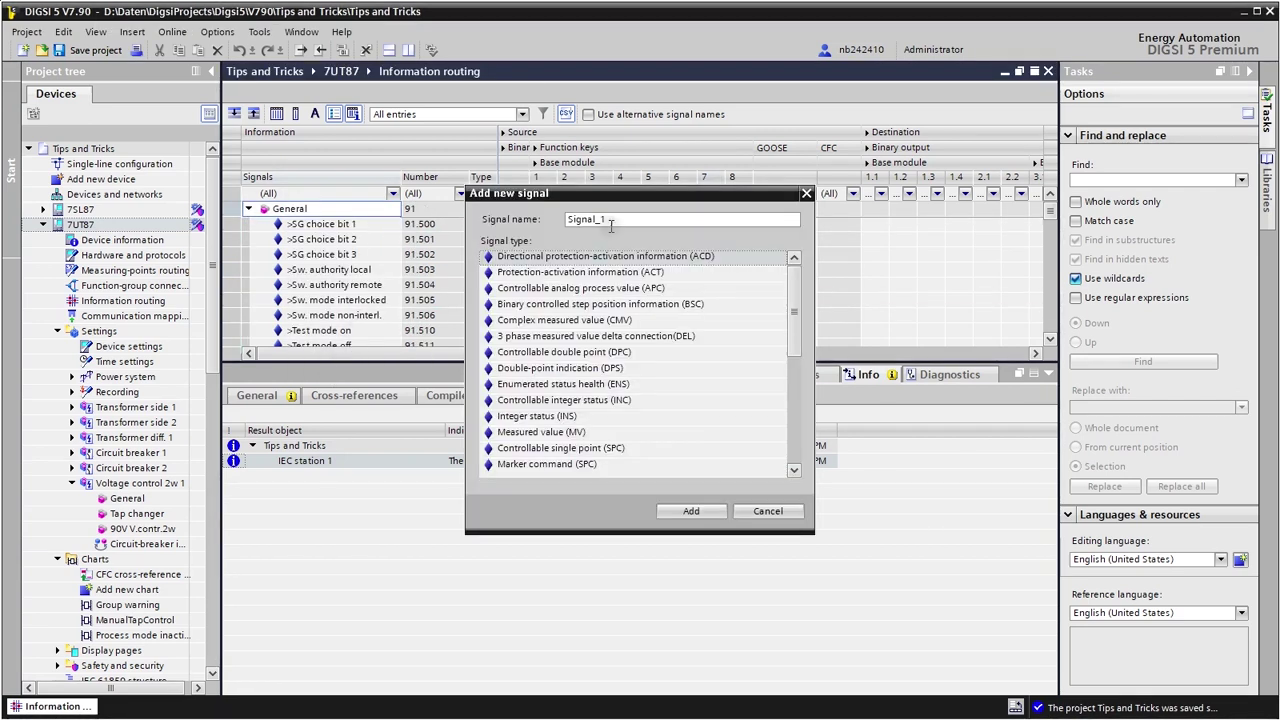
pyautogui.doubleClick(611, 222)
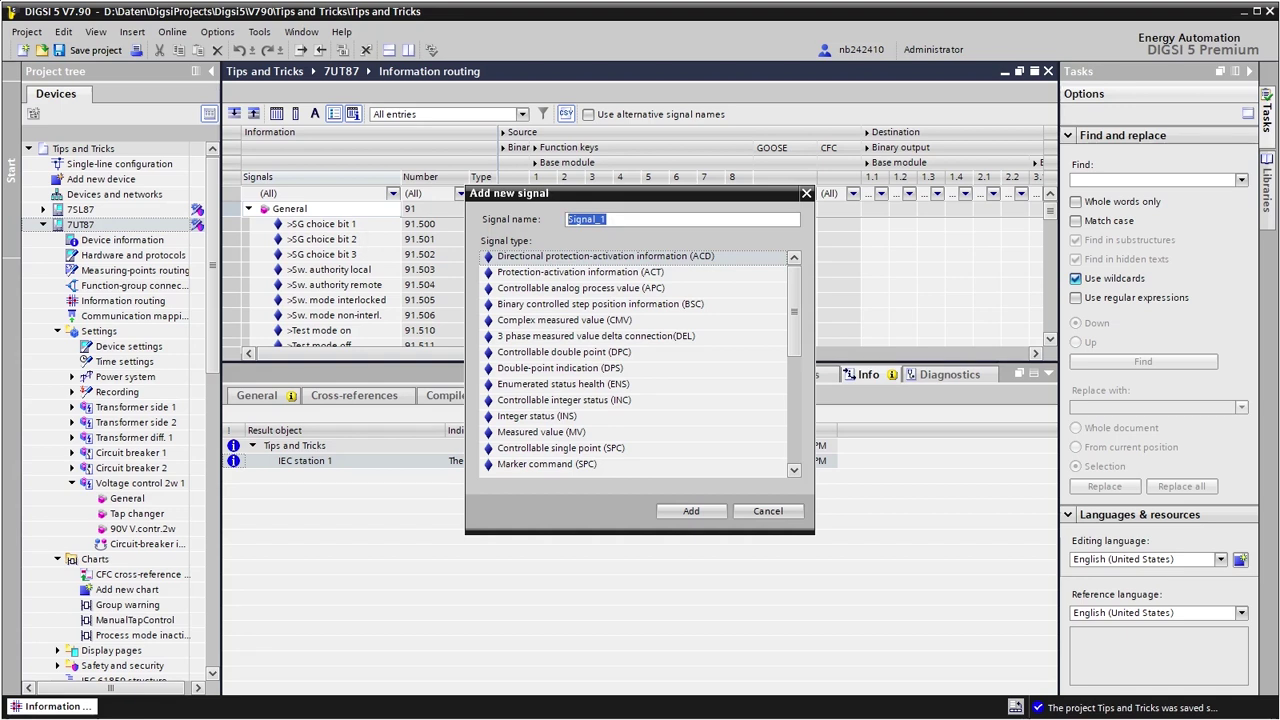
pyautogui.write('FK8')
pyautogui.scroll(-3, 700, 360)
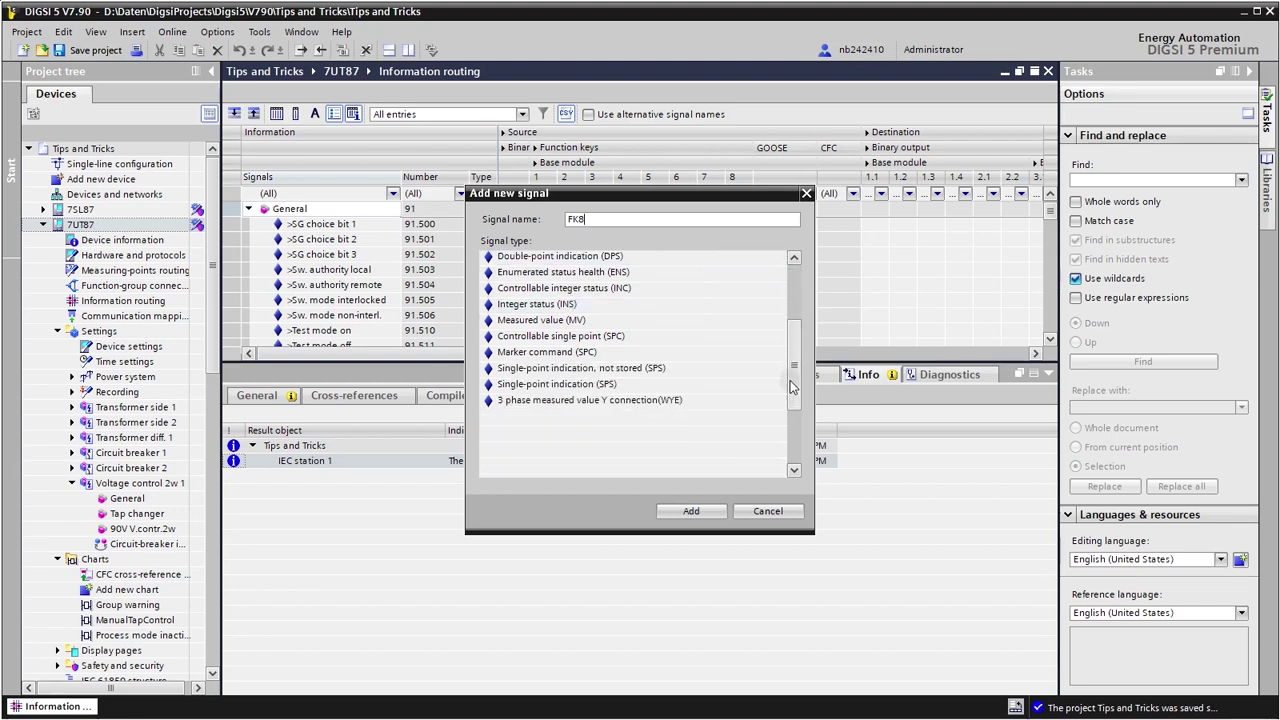
pyautogui.click(521, 352)
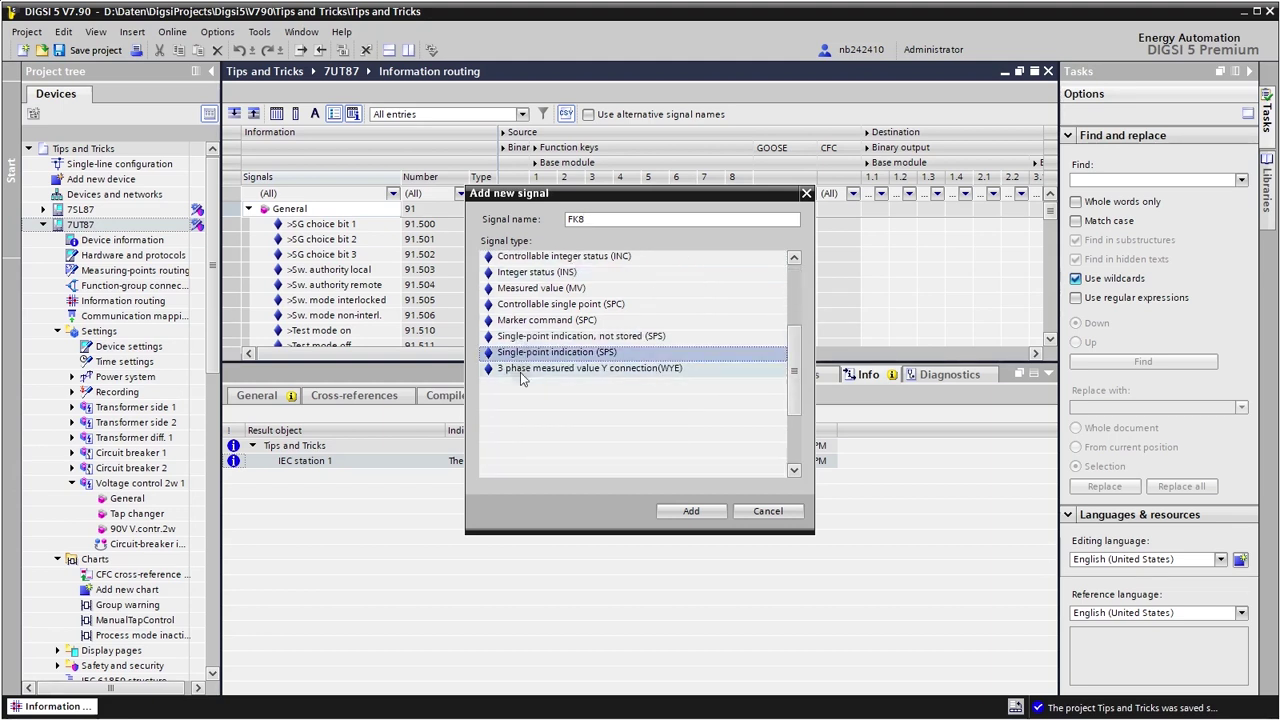
pyautogui.click(693, 511)
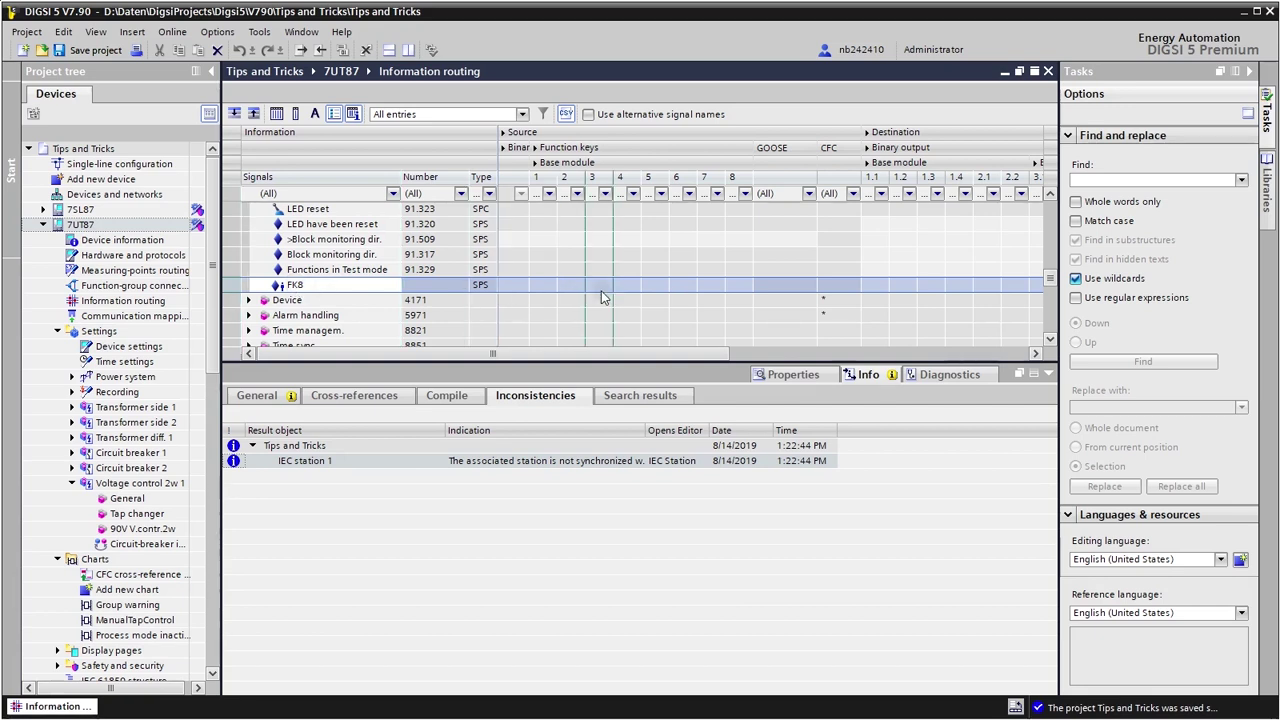
pyautogui.rightClick(744, 289)
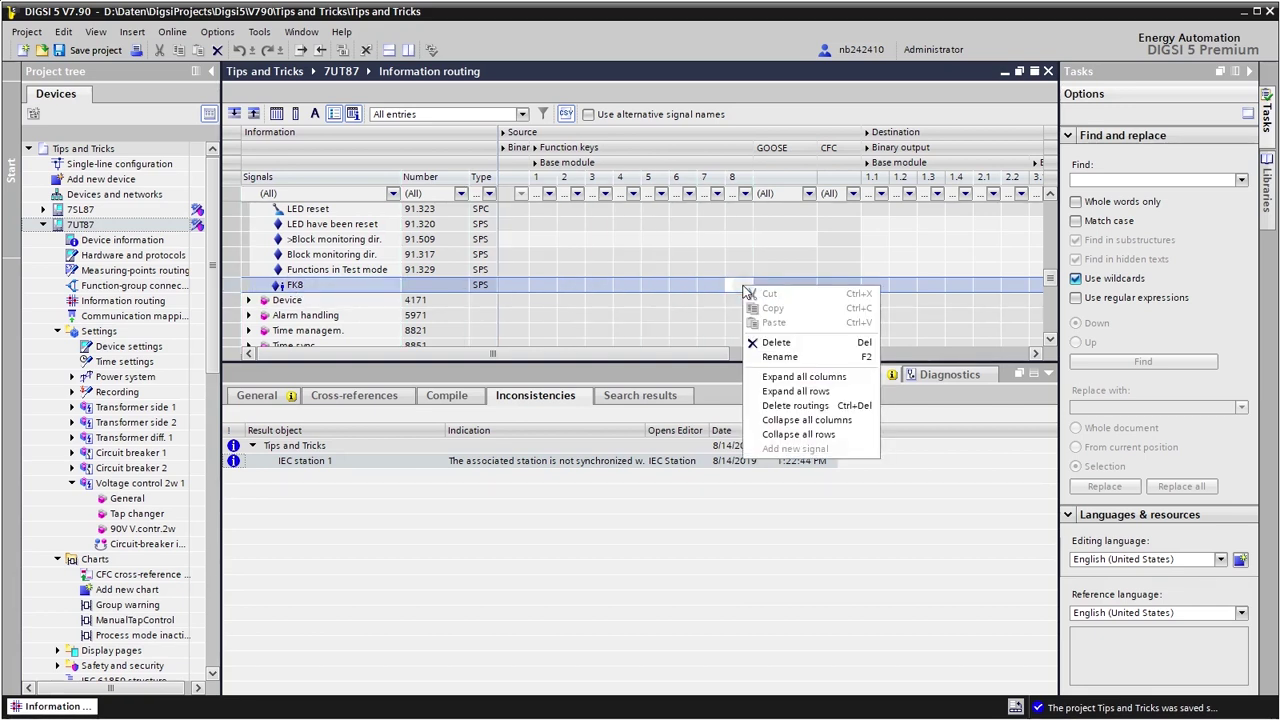
pyautogui.click(744, 289)
pyautogui.rightClick(740, 289)
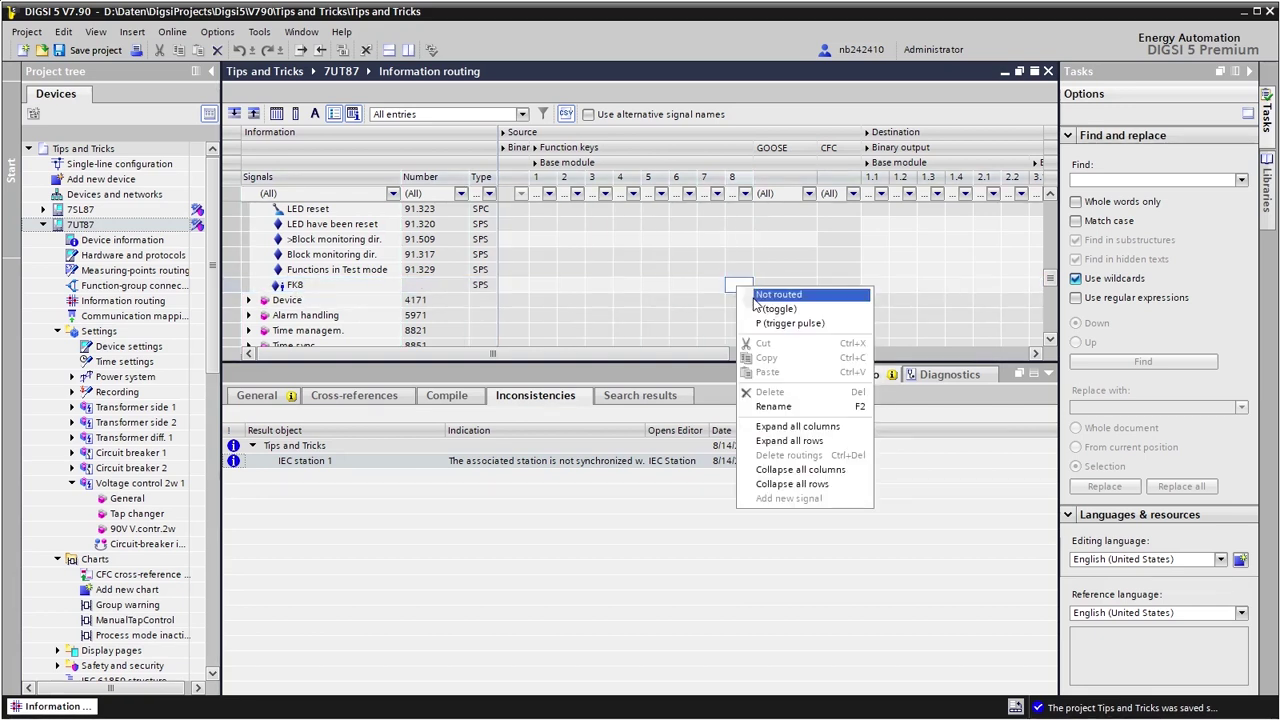
pyautogui.click(760, 309)
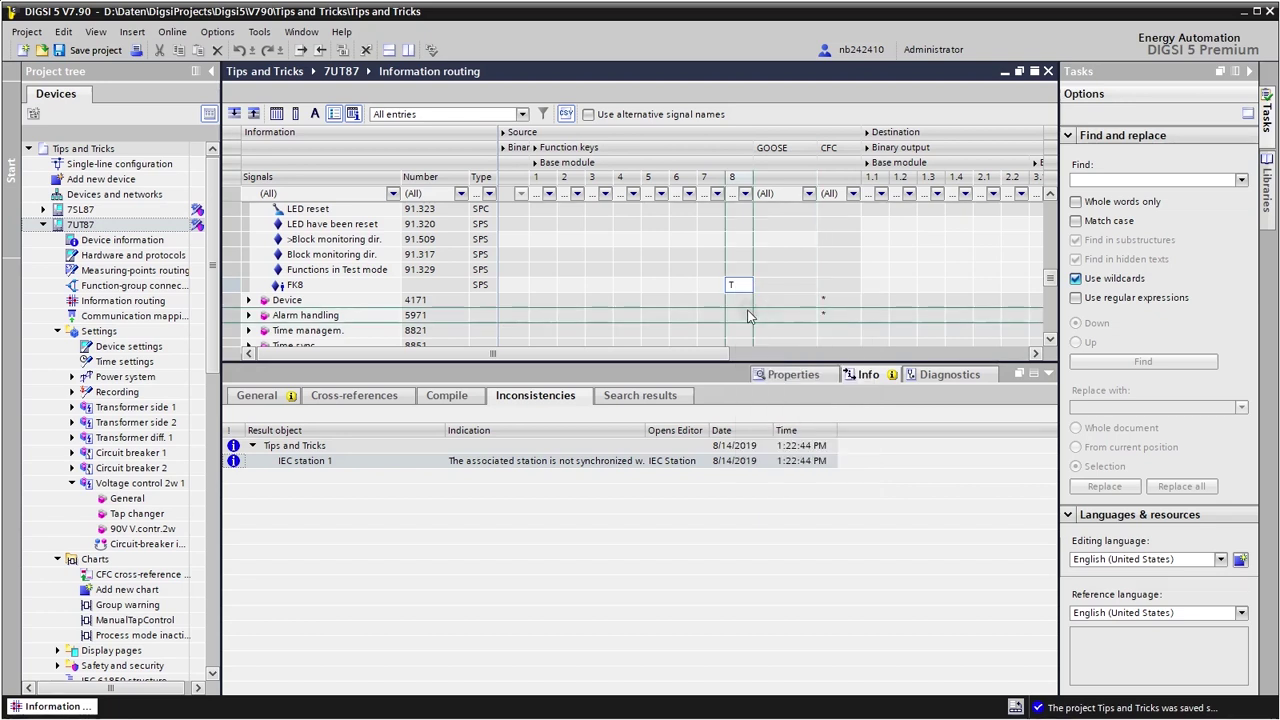
pyautogui.click(1048, 196)
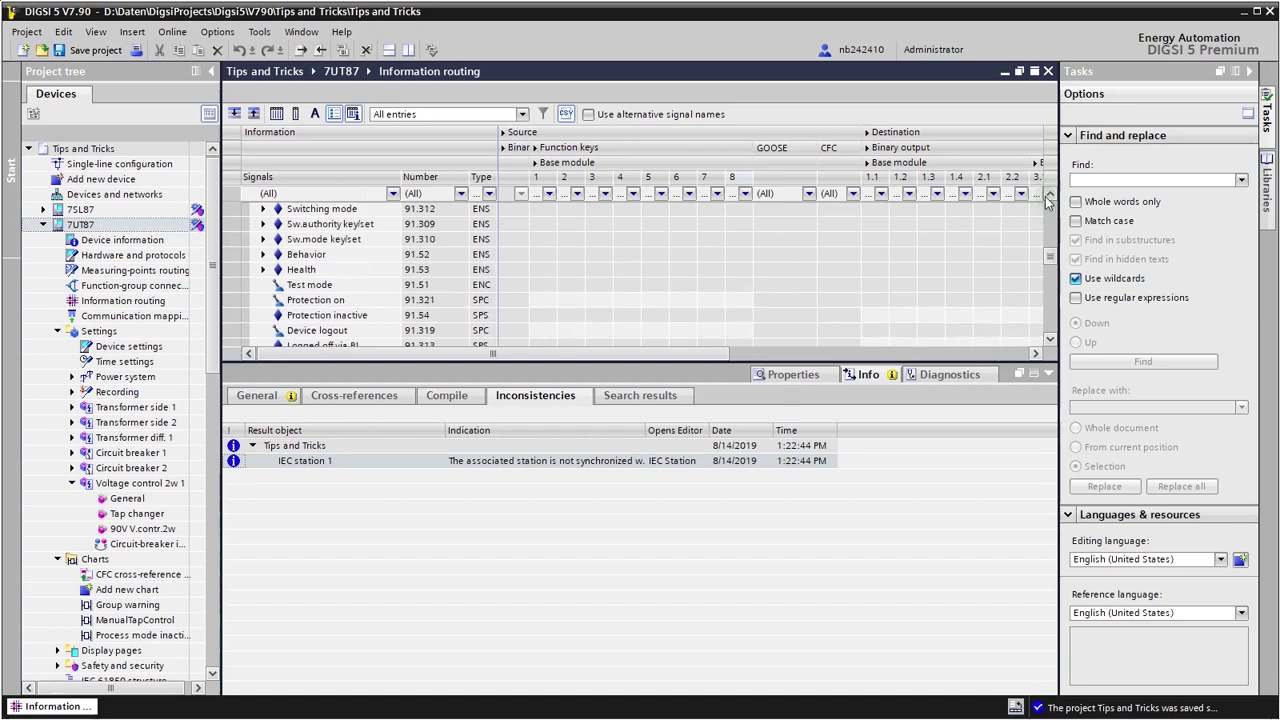
pyautogui.scroll(3, 681, 258)
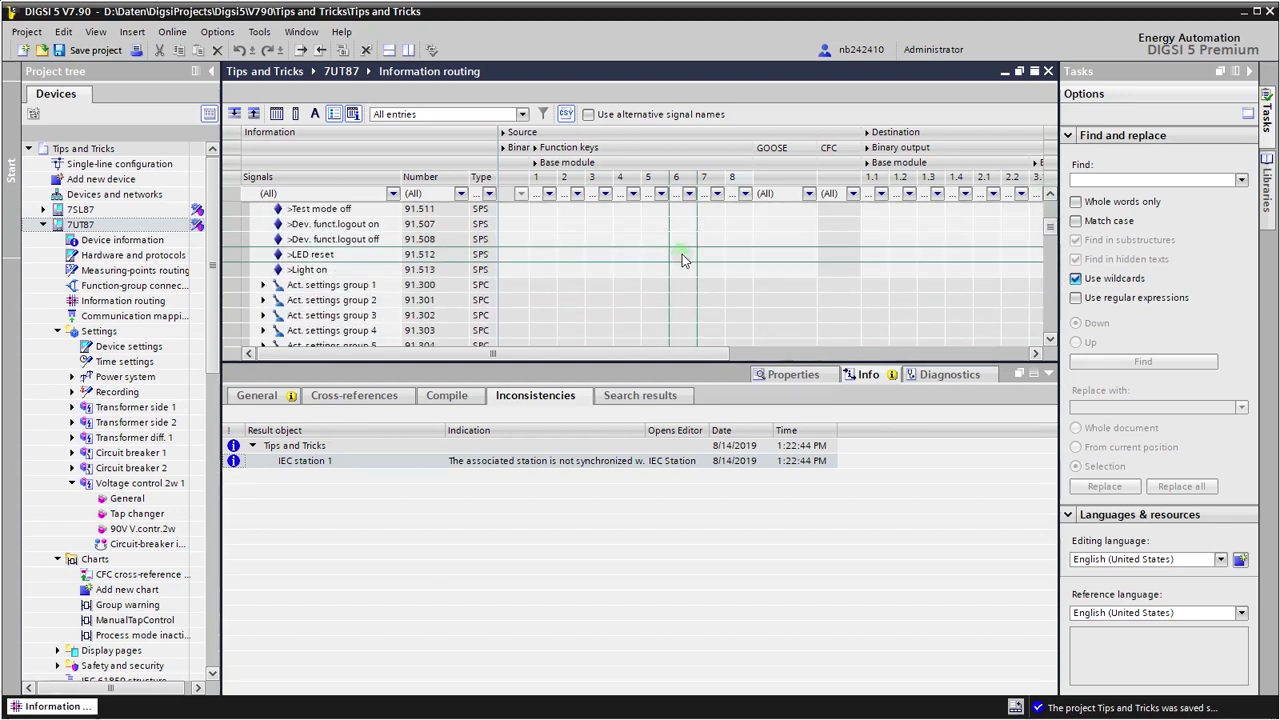
pyautogui.scroll(3, 682, 256)
pyautogui.moveTo(706, 270); pyautogui.dragTo(730, 286)
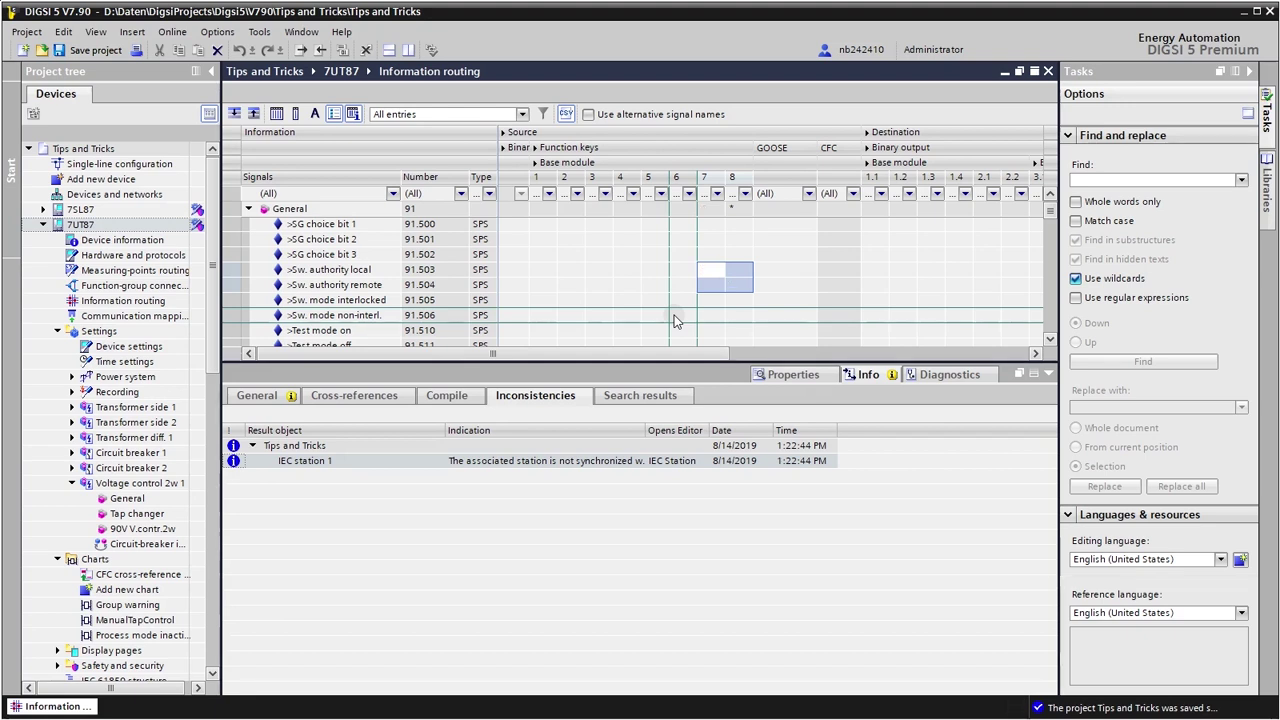
pyautogui.press('Delete')
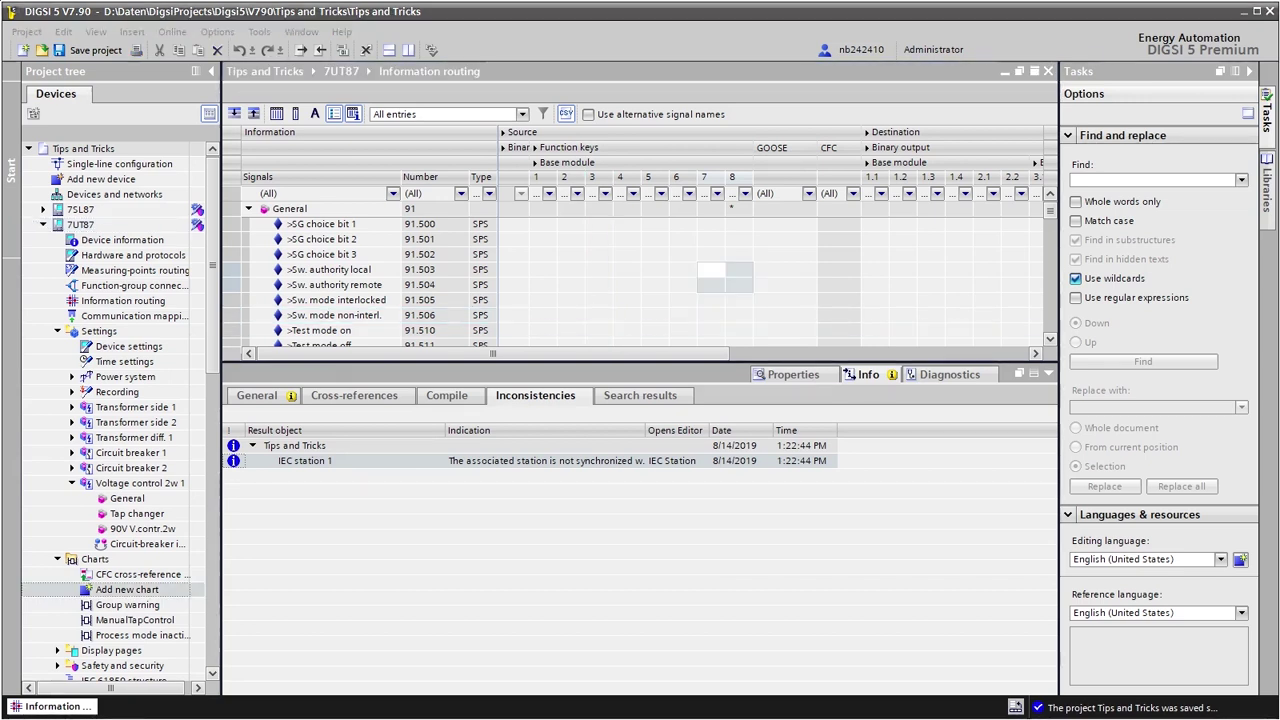
# Step: Create an Event-triggered CFC chart named 'switchingauth' and open it
pyautogui.doubleClick(100, 590)
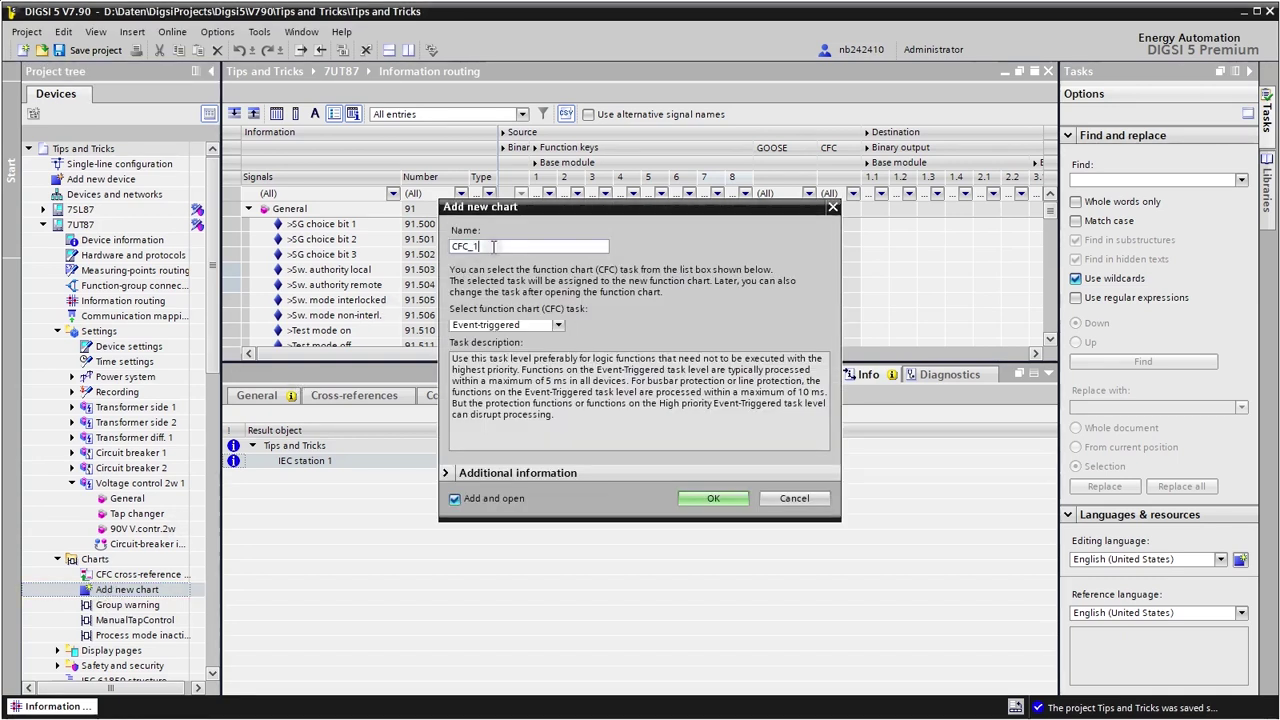
pyautogui.doubleClick(493, 246)
pyautogui.write('switchingauth')
pyautogui.click(562, 325)
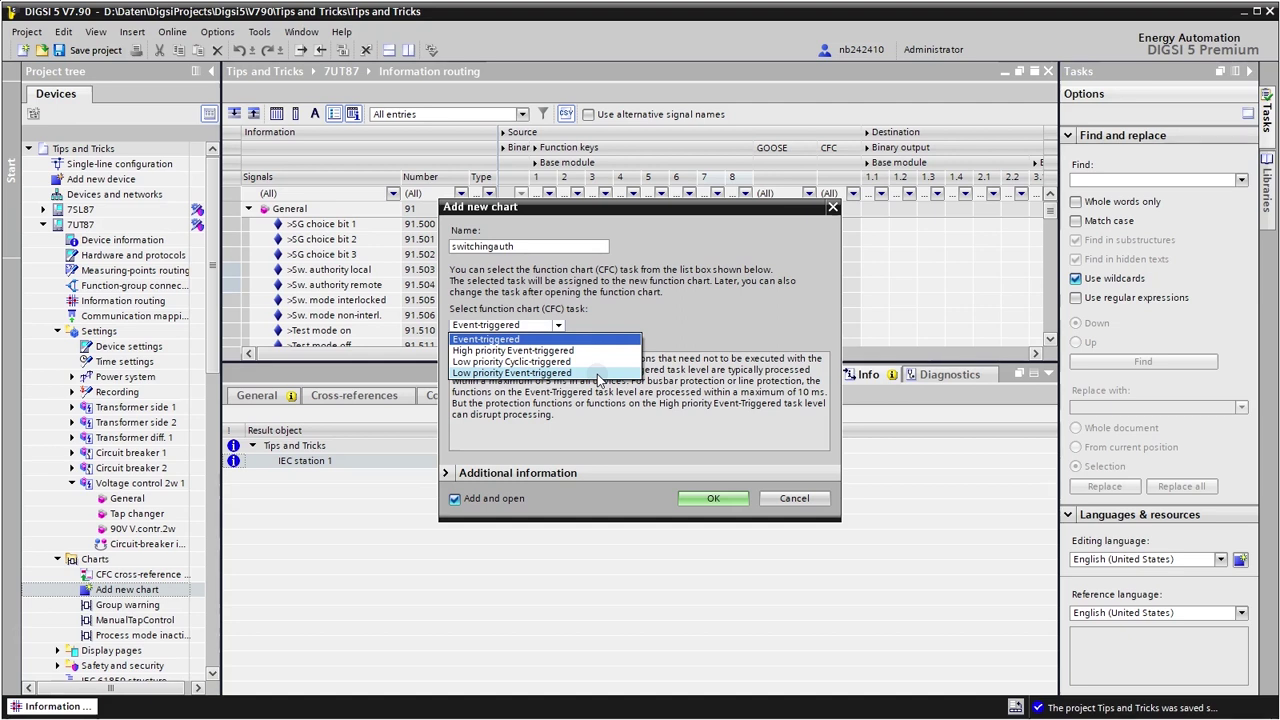
pyautogui.click(548, 339)
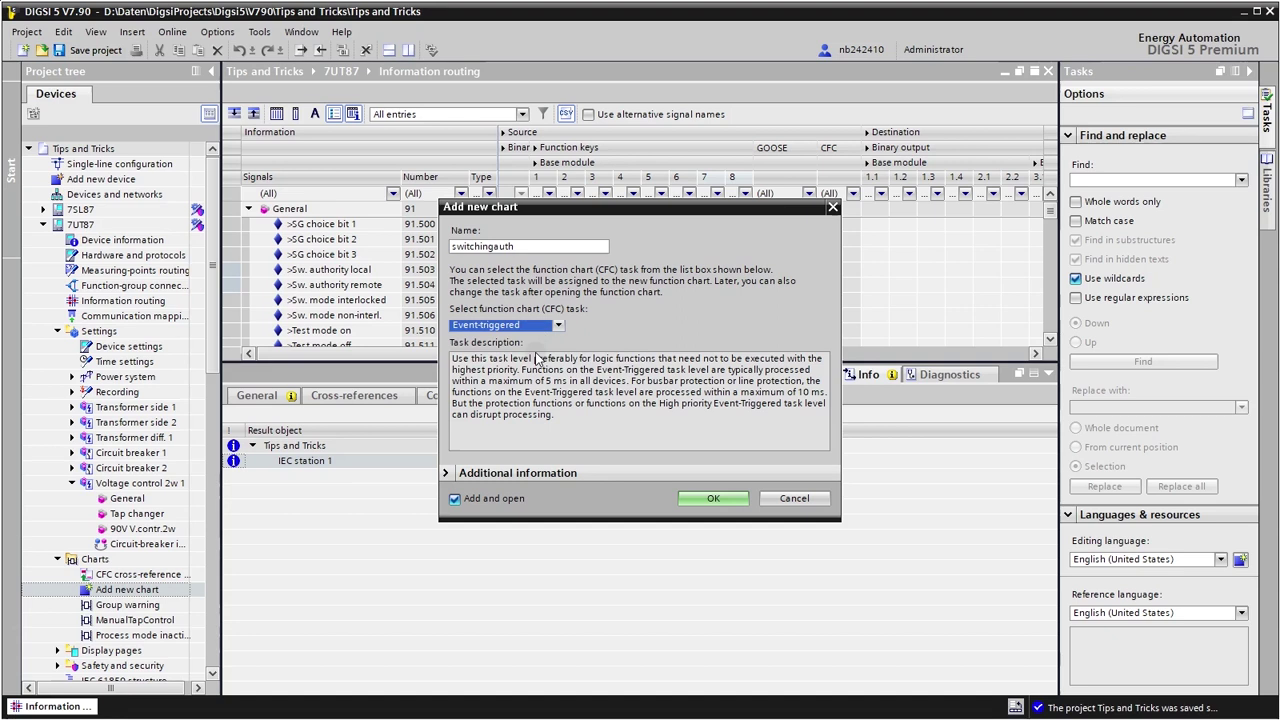
pyautogui.click(705, 500)
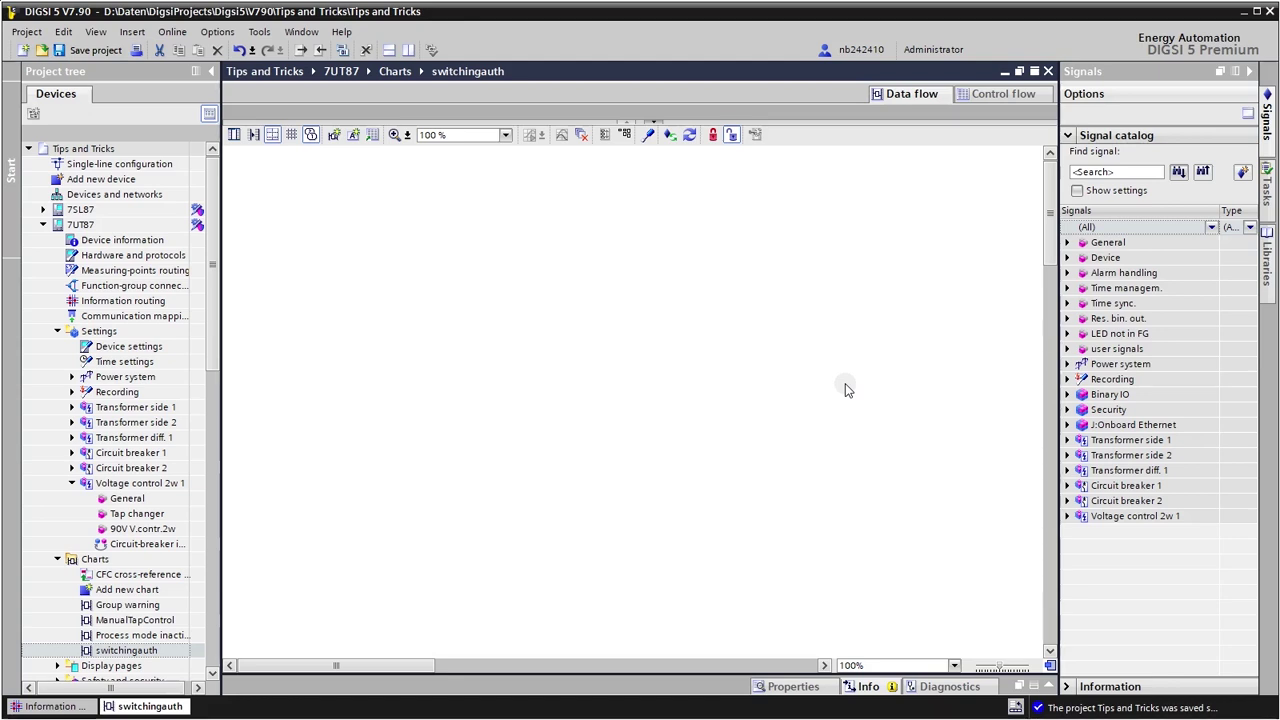
# Step: Place a CONNECT block from Global DIGSI 5 Library's CFC Other blocks onto the chart
pyautogui.click(1268, 262)
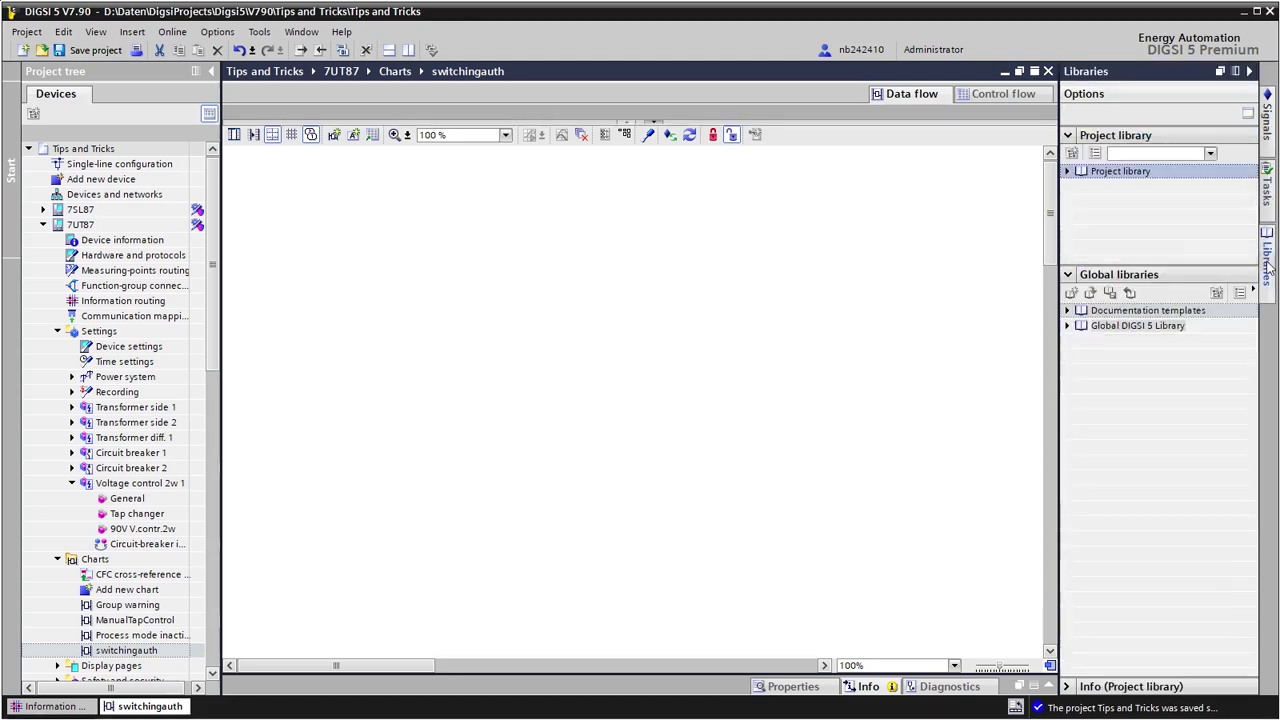
pyautogui.click(1067, 325)
pyautogui.click(1081, 341)
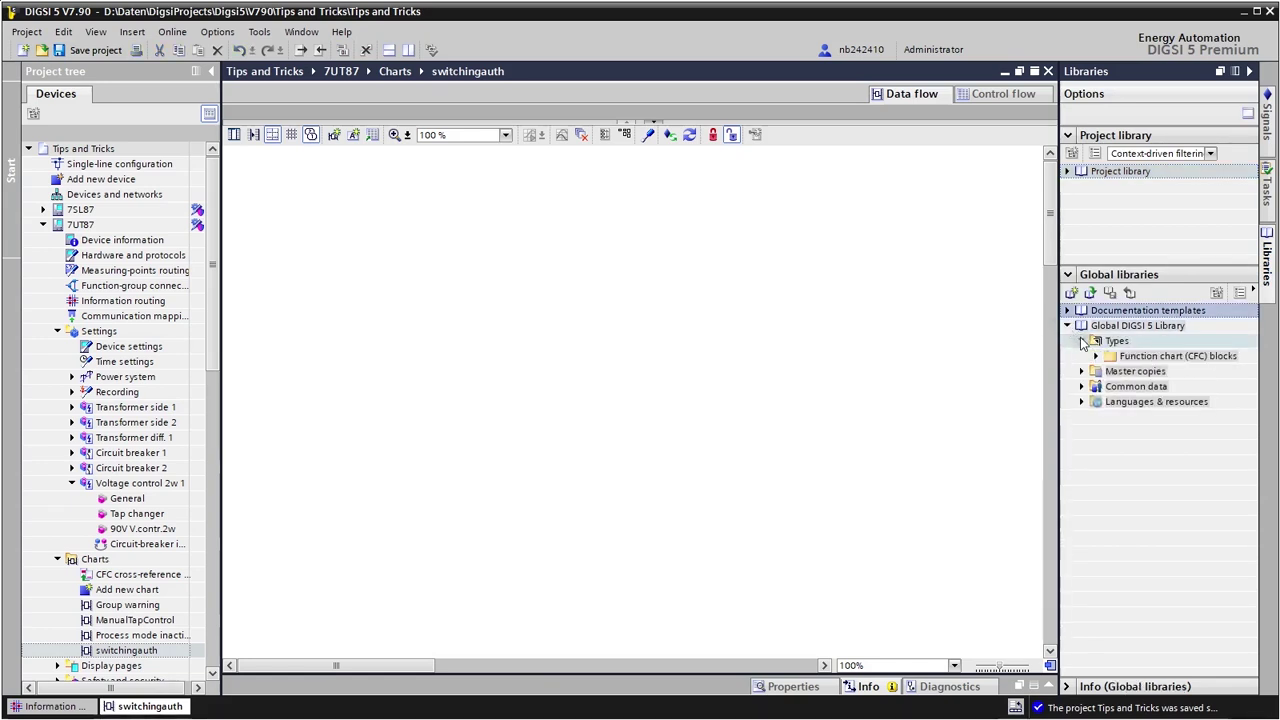
pyautogui.click(1095, 357)
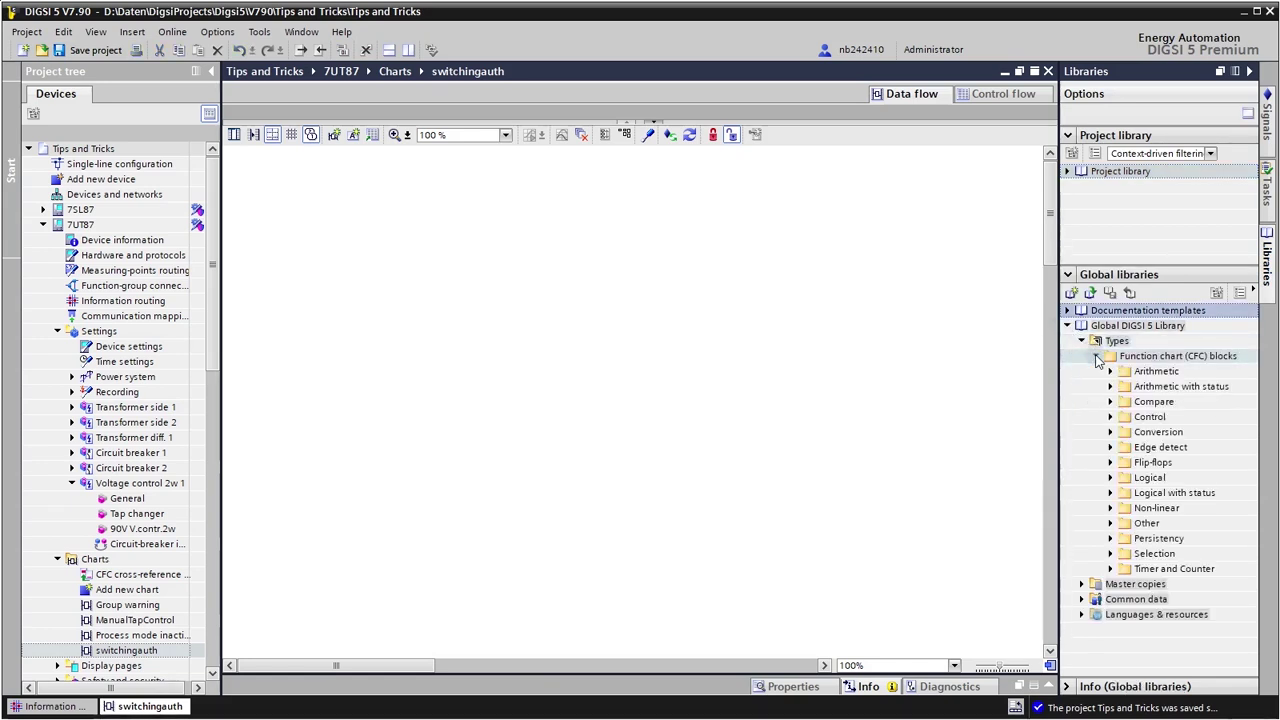
pyautogui.click(1110, 524)
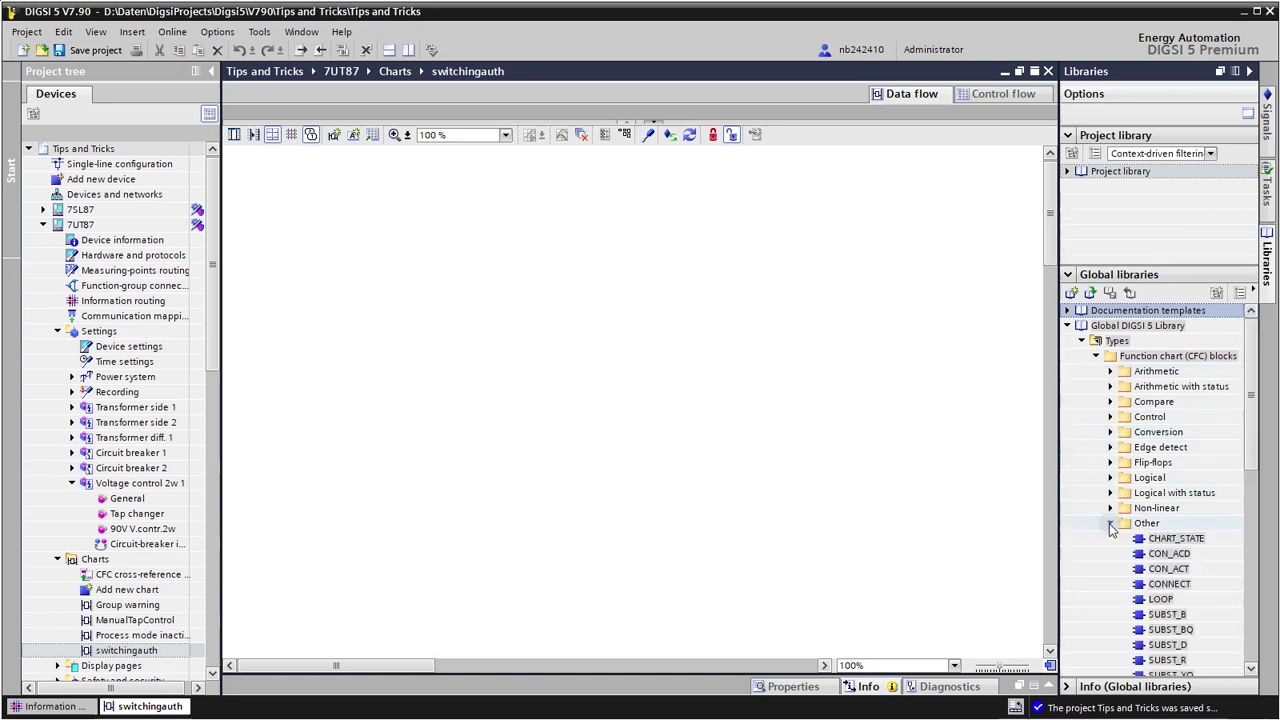
pyautogui.click(1164, 587)
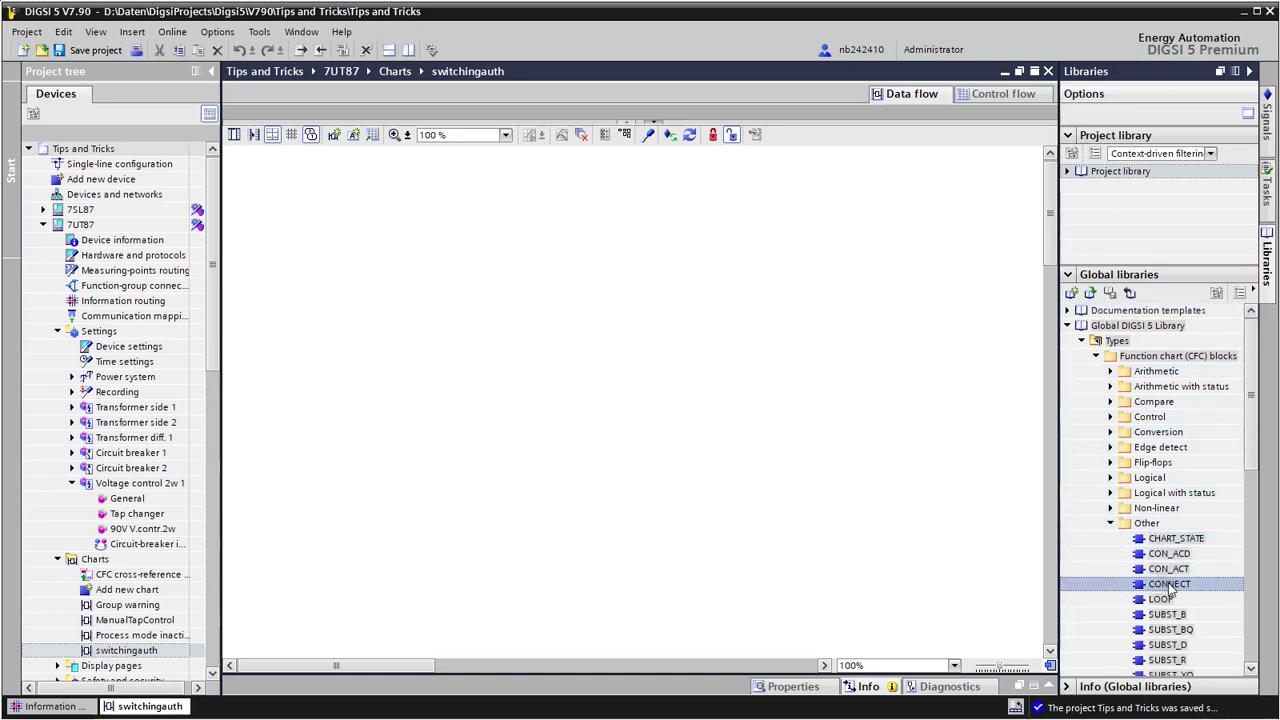
pyautogui.moveTo(1164, 590); pyautogui.dragTo(666, 352)
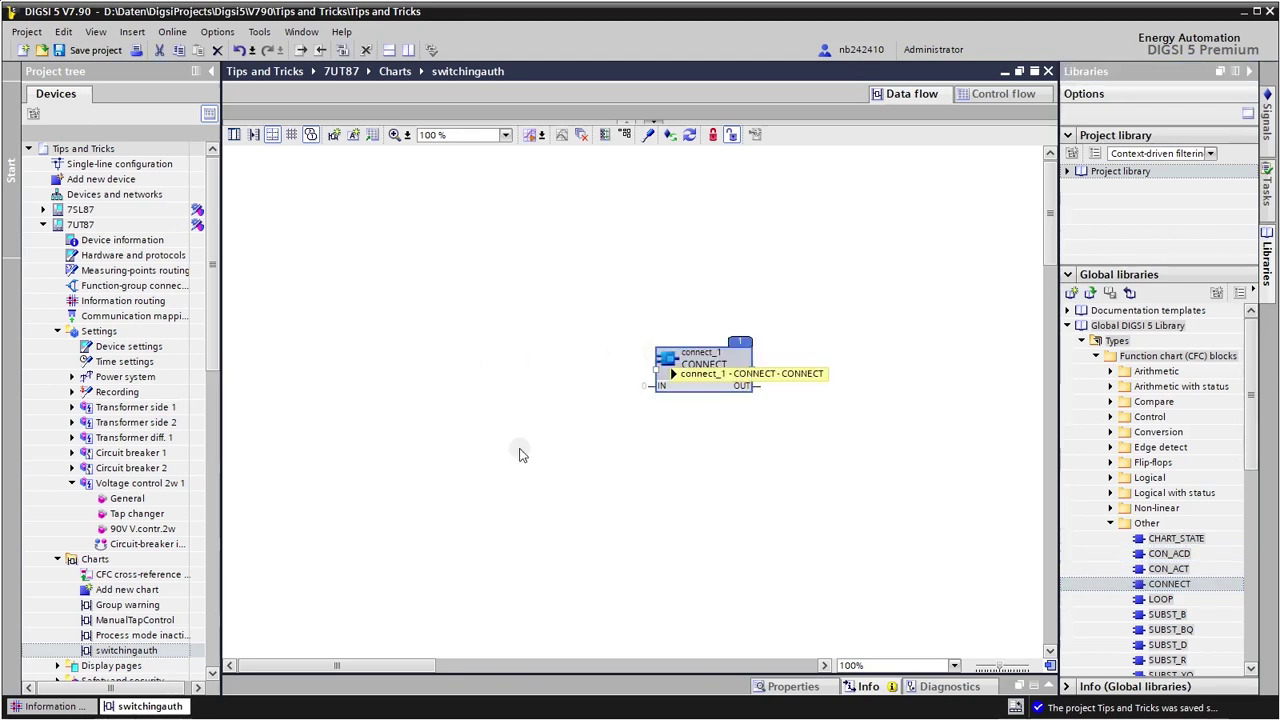
# Step: Wire General.FK8 to the CONNECT block's input and >Sw. authority local to its output
pyautogui.click(1268, 132)
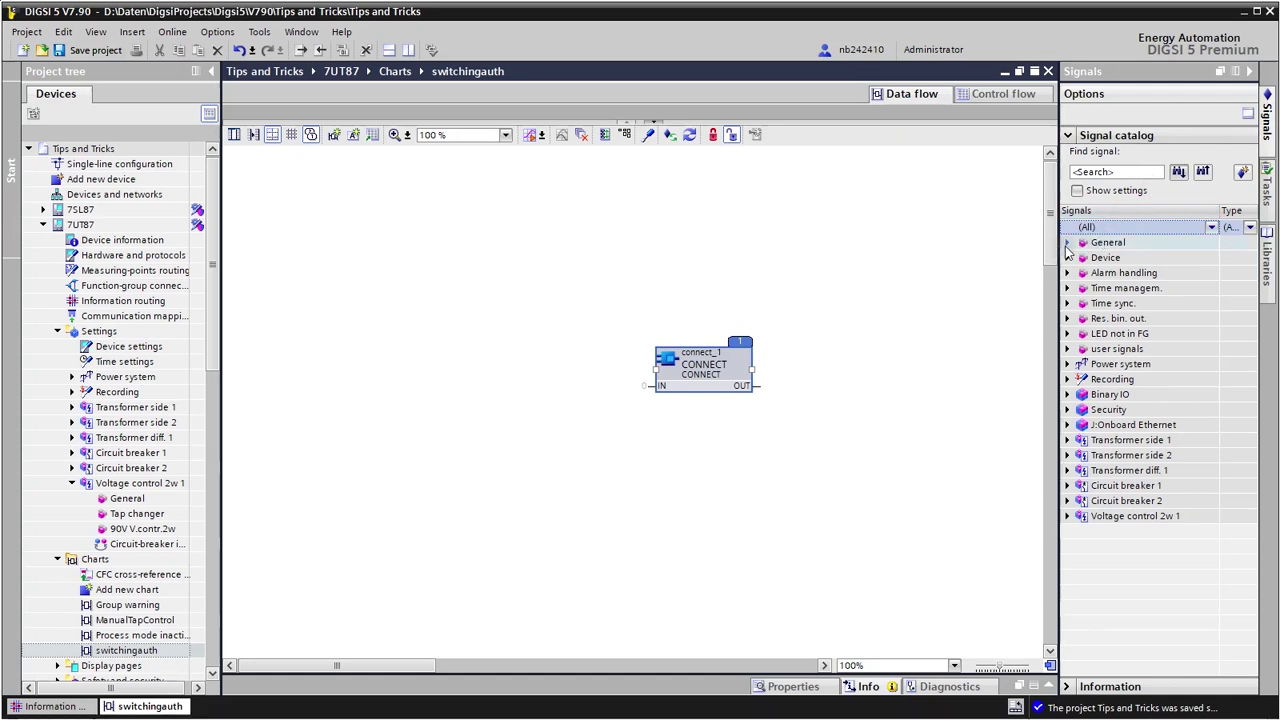
pyautogui.click(1066, 243)
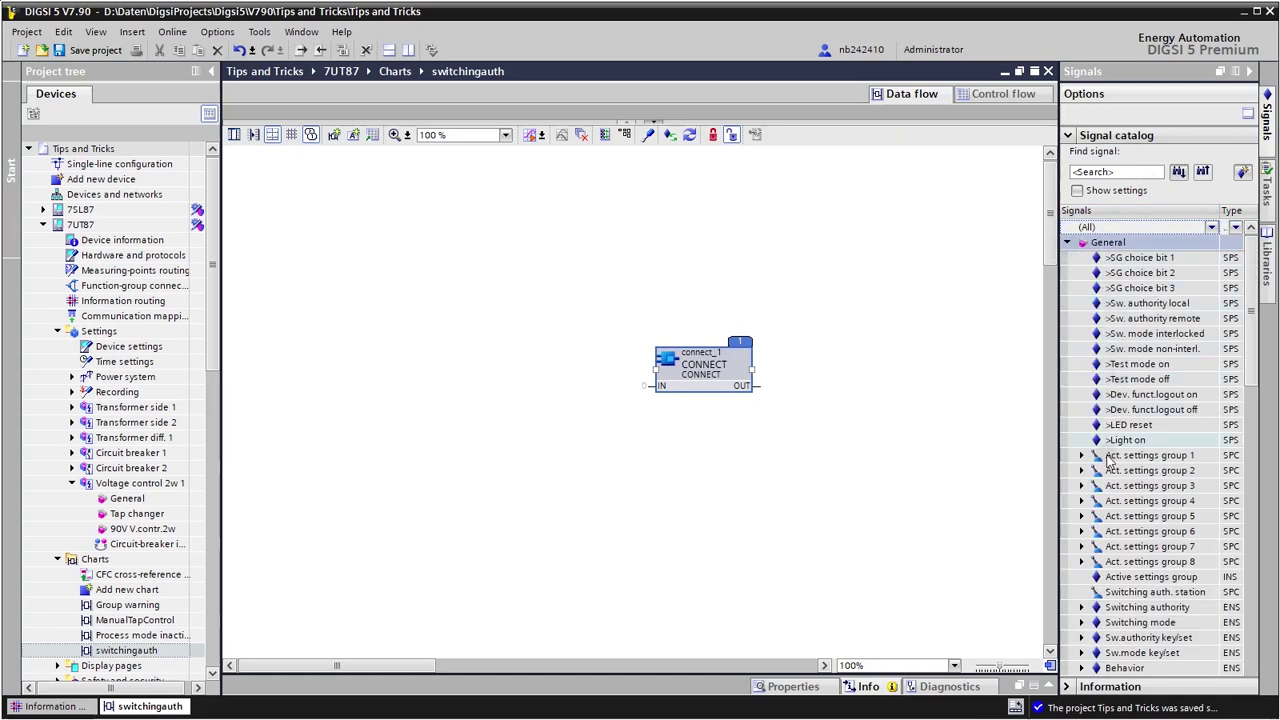
pyautogui.scroll(-5, 1100, 566)
pyautogui.scroll(-5, 1100, 568)
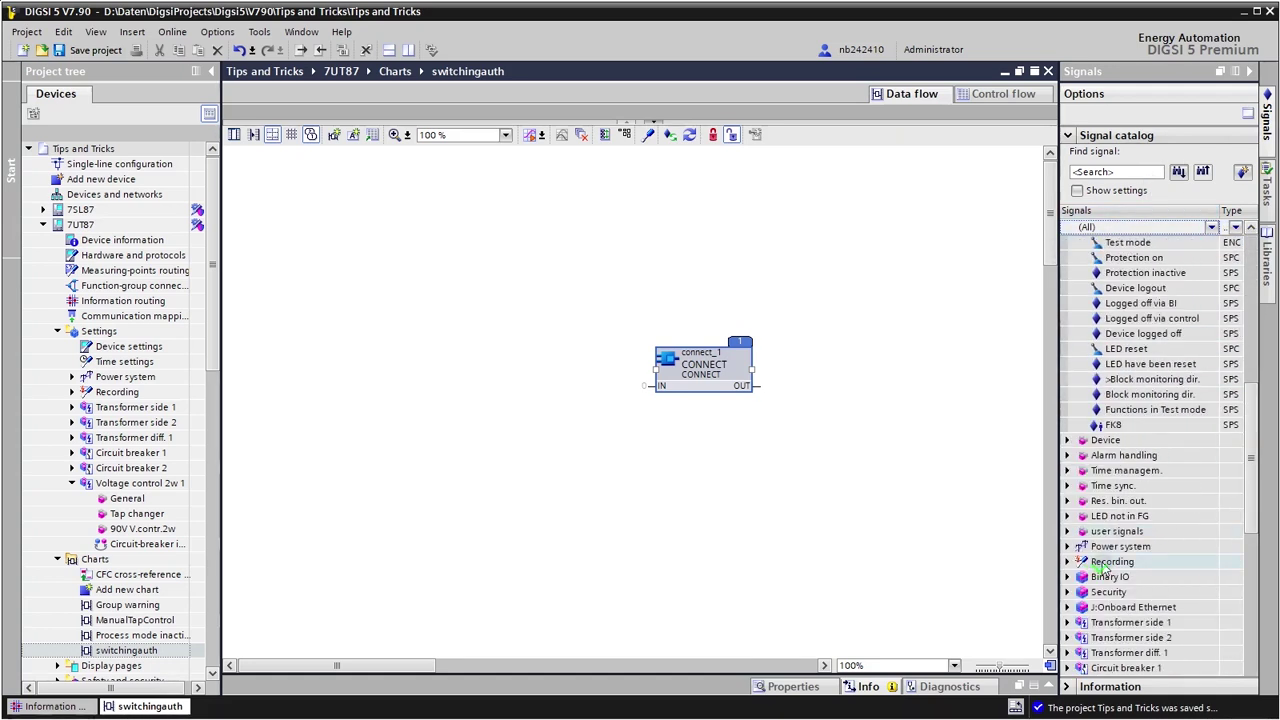
pyautogui.click(1112, 427)
pyautogui.moveTo(1112, 430); pyautogui.dragTo(662, 388)
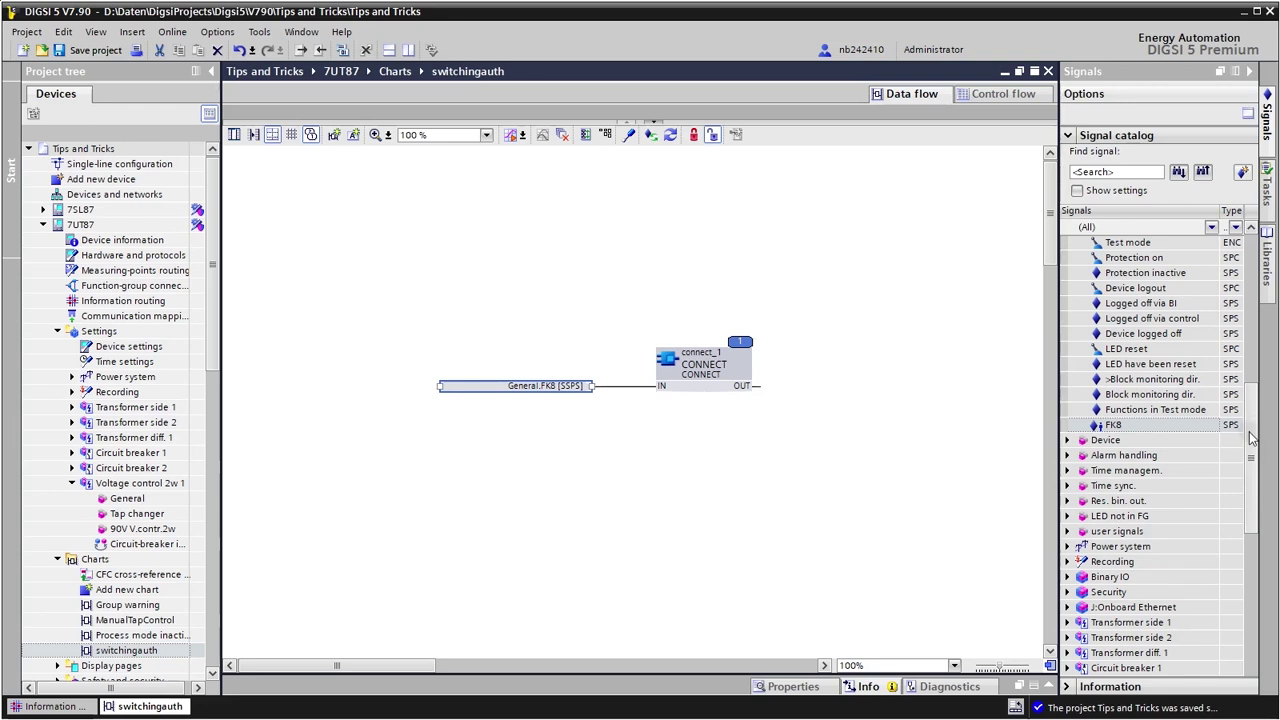
pyautogui.scroll(5, 1262, 430)
pyautogui.scroll(6, 1168, 289)
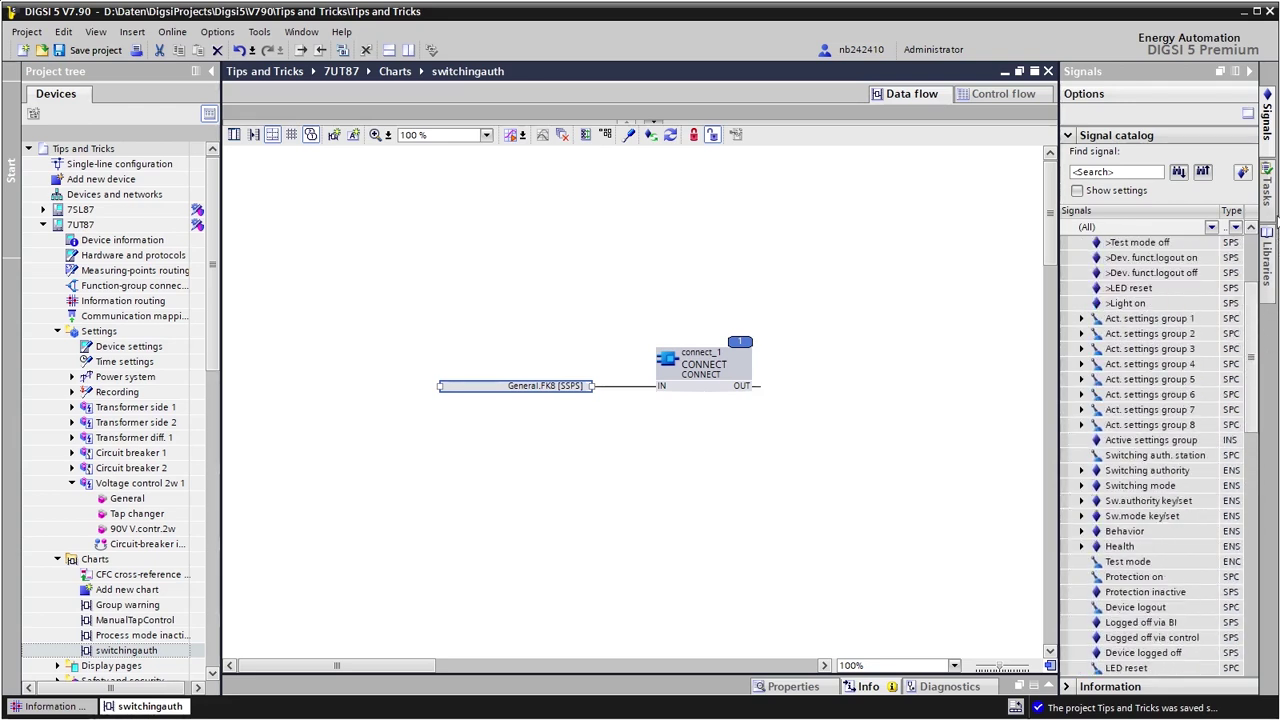
pyautogui.moveTo(1145, 304); pyautogui.dragTo(734, 389)
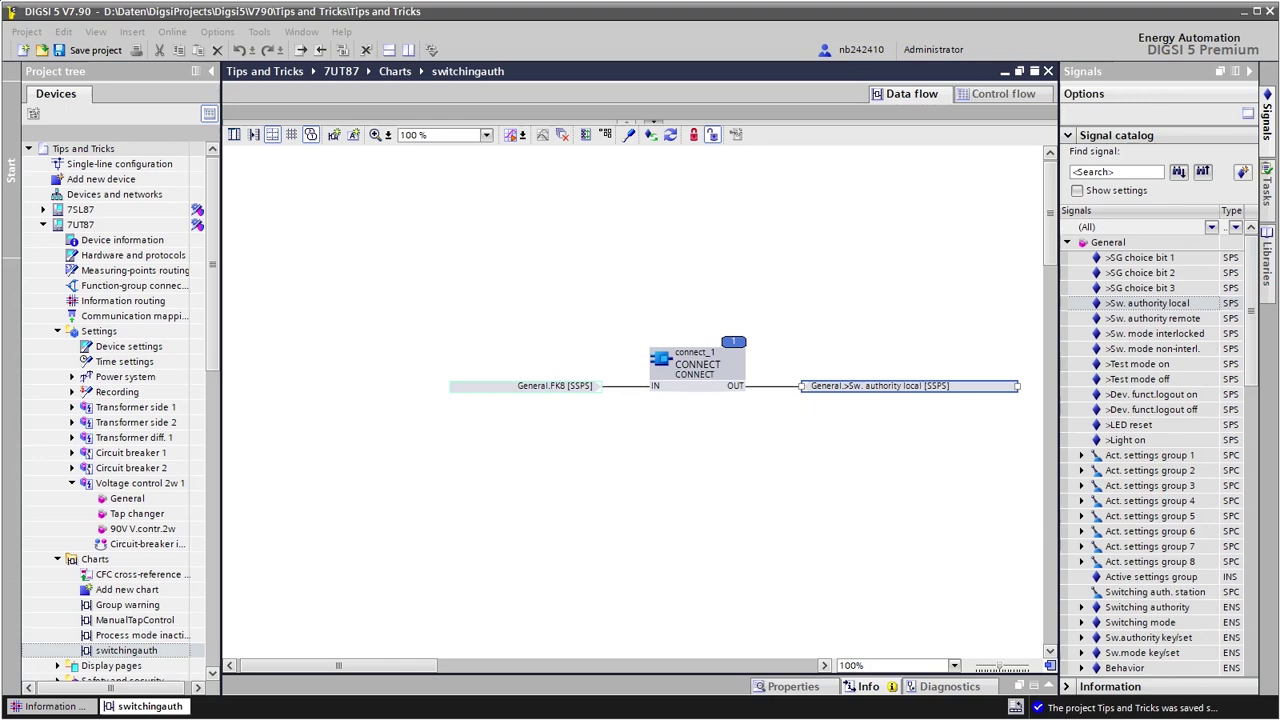
# Step: Add a NEG block from the Logical library folder below the CONNECT block
pyautogui.click(1268, 262)
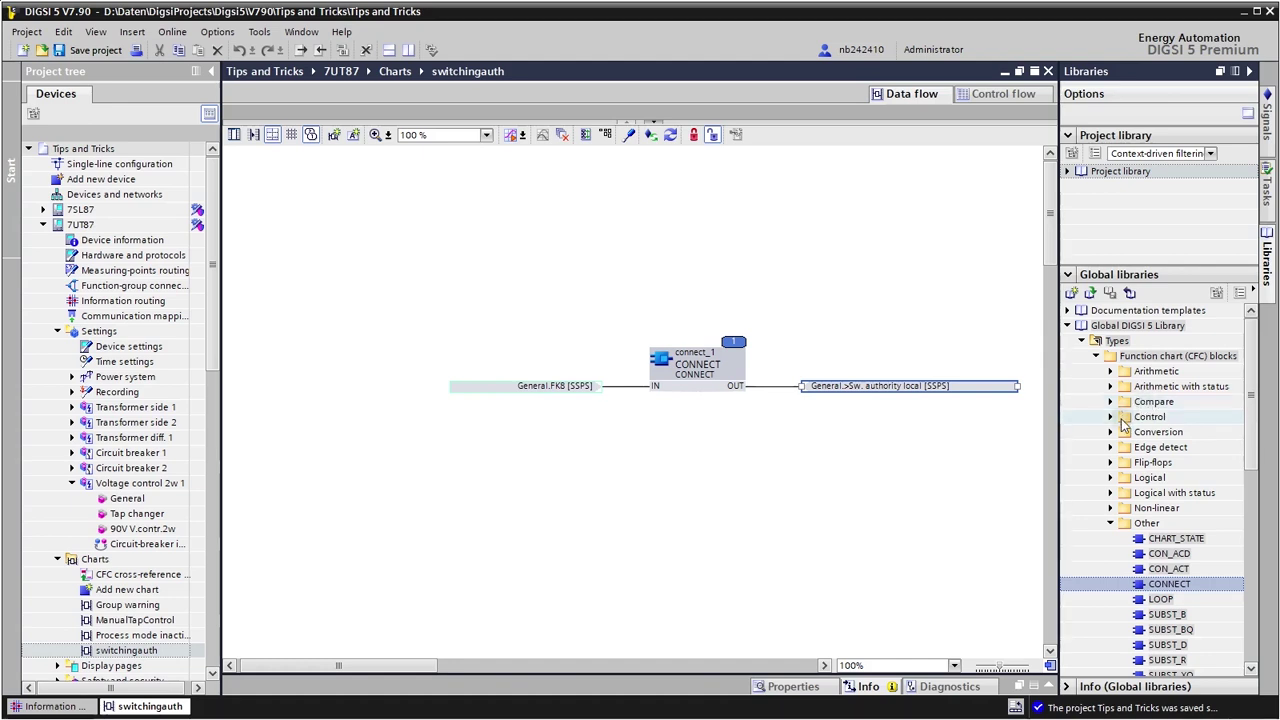
pyautogui.click(1111, 478)
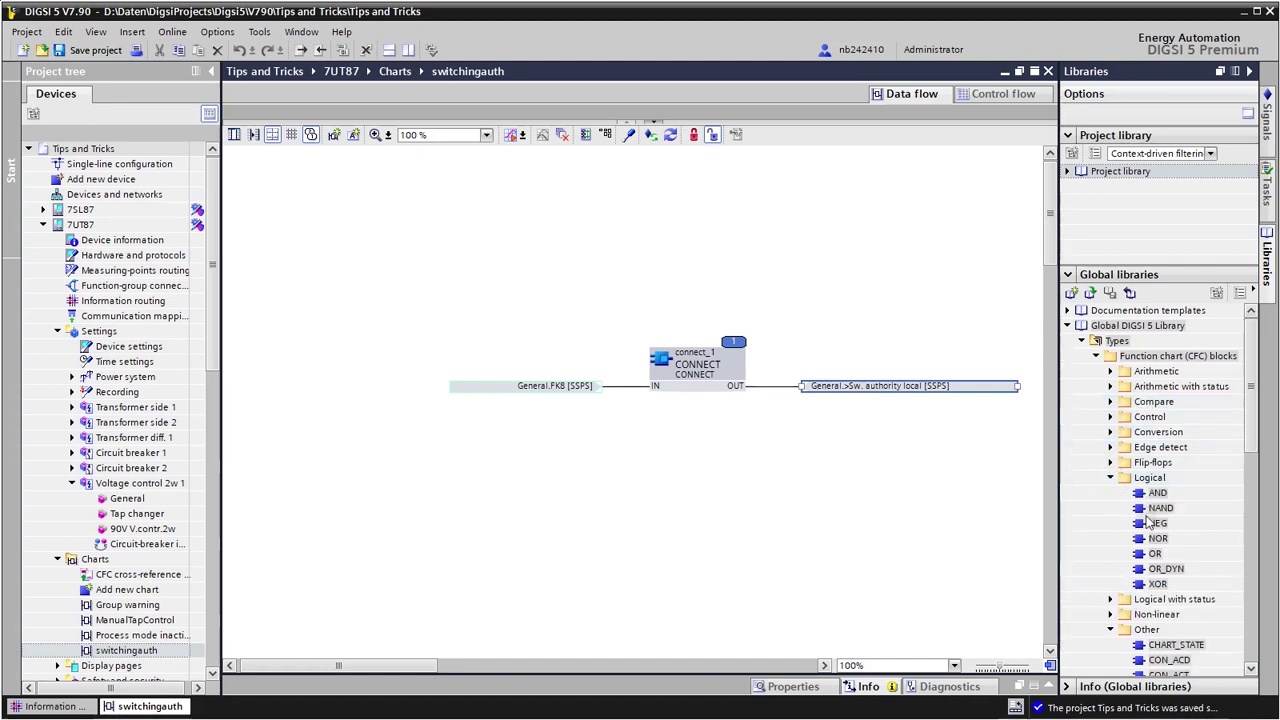
pyautogui.moveTo(1157, 523); pyautogui.dragTo(672, 476)
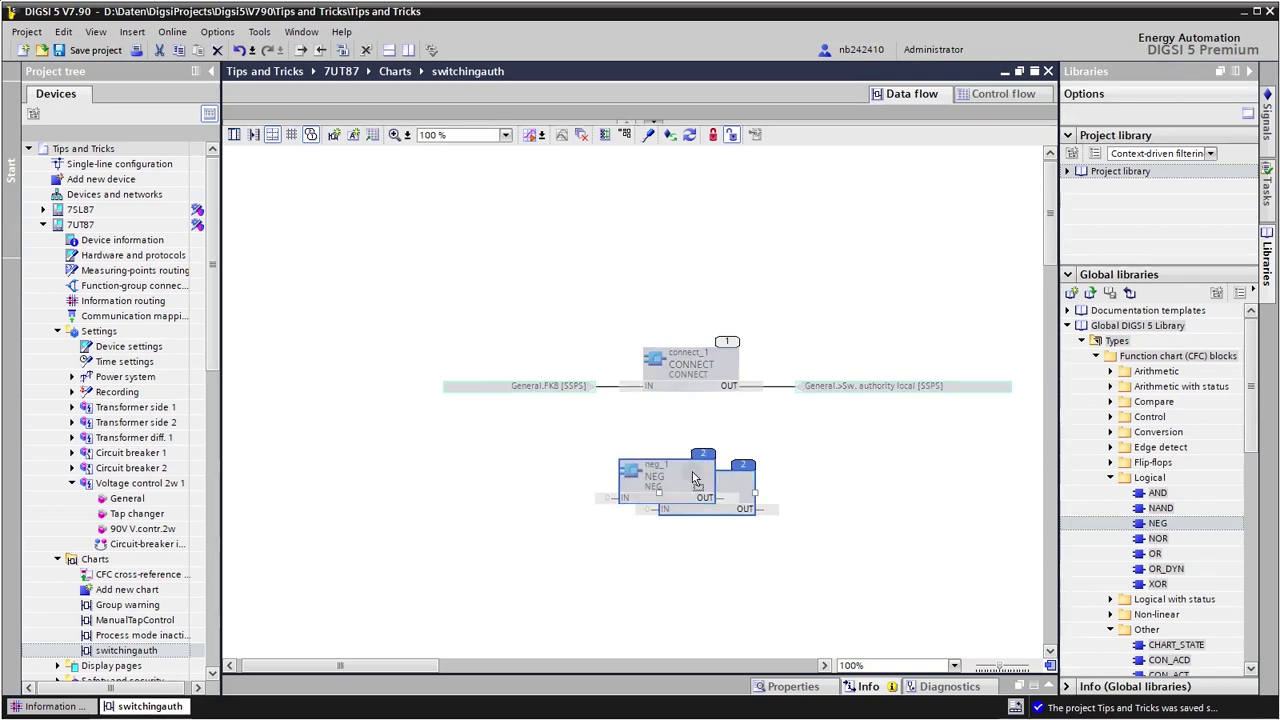
pyautogui.click(885, 489)
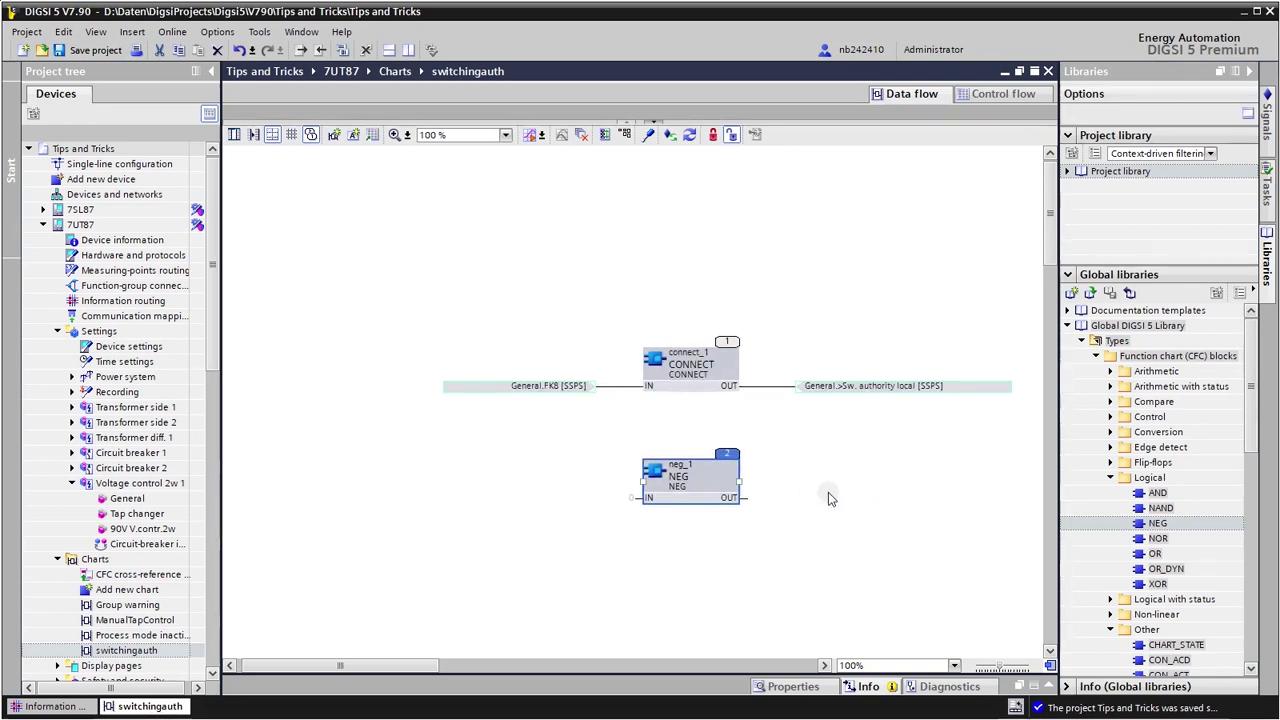
# Step: Wire >Sw. authority remote to the NEG output and General.FK8 to its input
pyautogui.click(1265, 112)
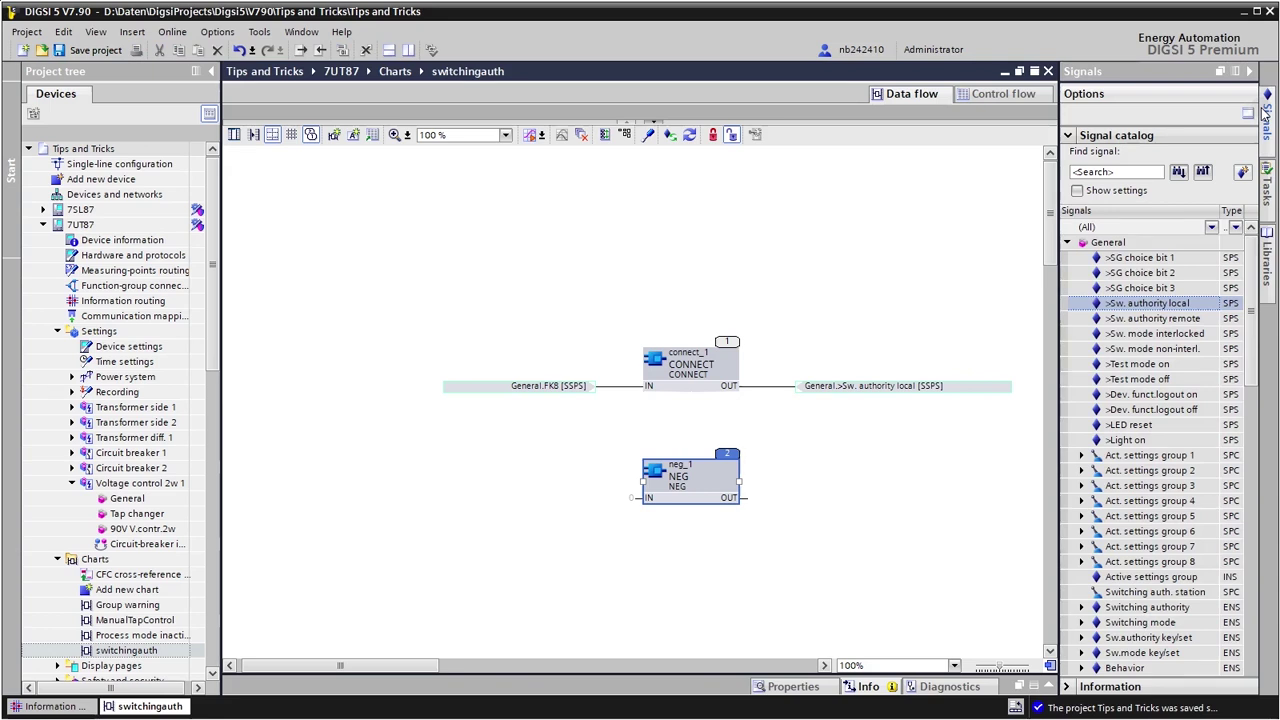
pyautogui.moveTo(1150, 320); pyautogui.dragTo(722, 502)
pyautogui.scroll(-1, 1245, 315)
pyautogui.moveTo(1245, 310); pyautogui.dragTo(1235, 438)
pyautogui.scroll(-2, 1235, 440)
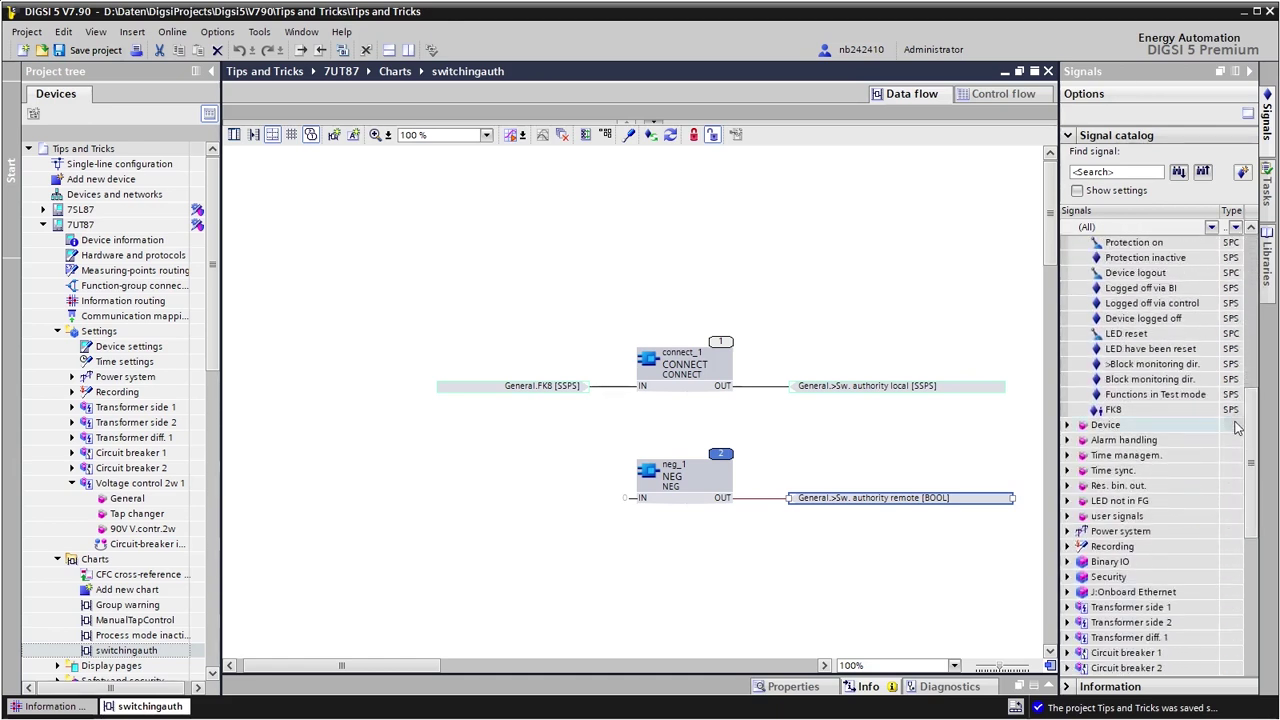
pyautogui.moveTo(1113, 409); pyautogui.dragTo(632, 503)
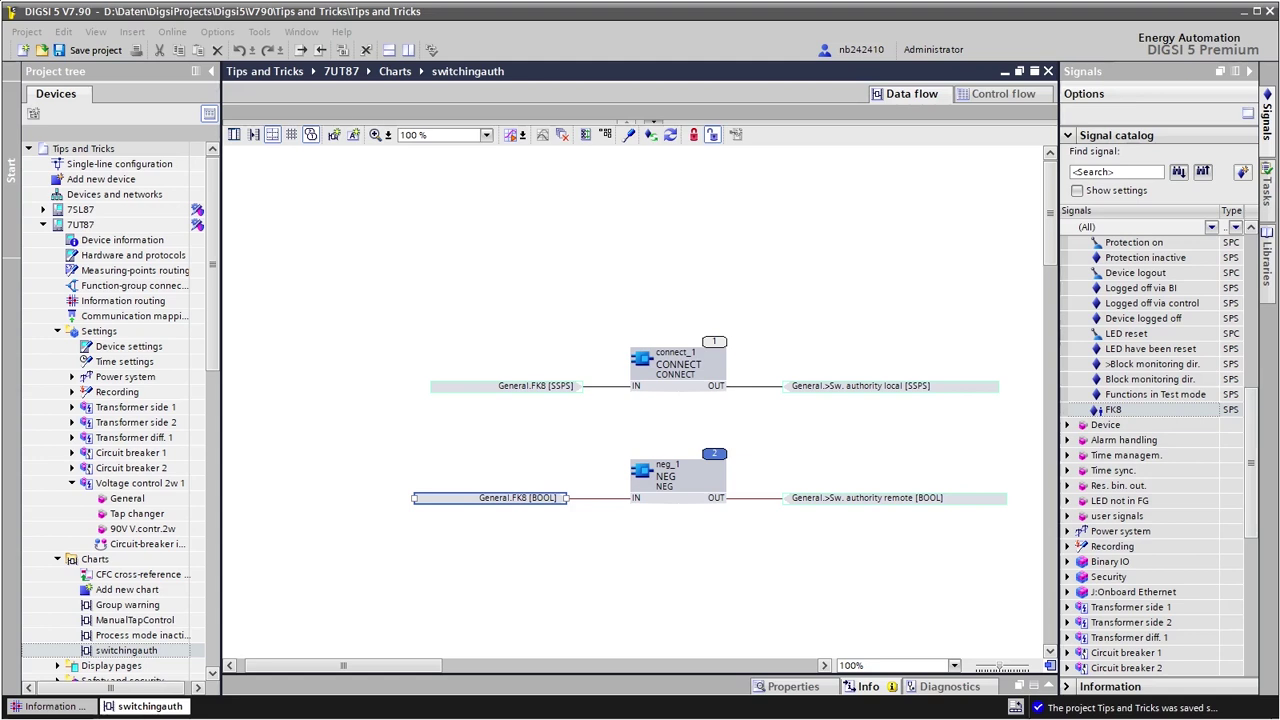
pyautogui.click(55, 706)
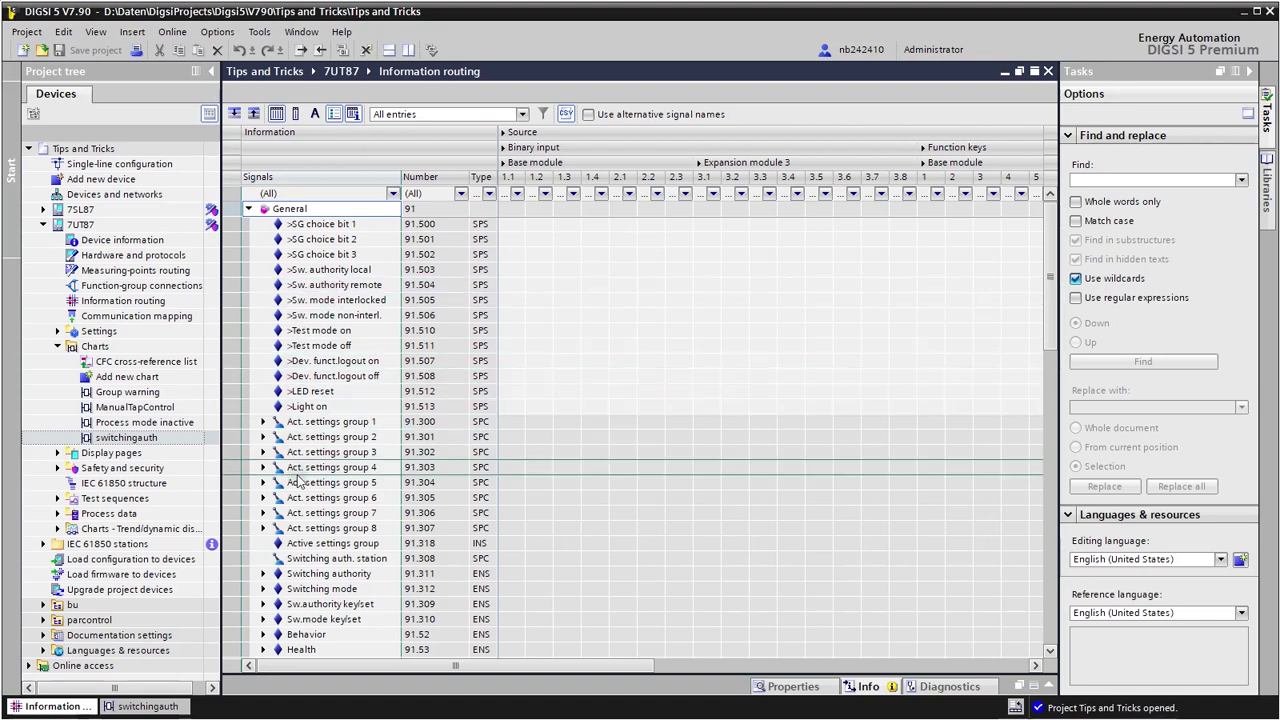
# Step: Expand Switching authority (91.311) to show its local, DIGSI, station and remote entries
pyautogui.click(313, 580)
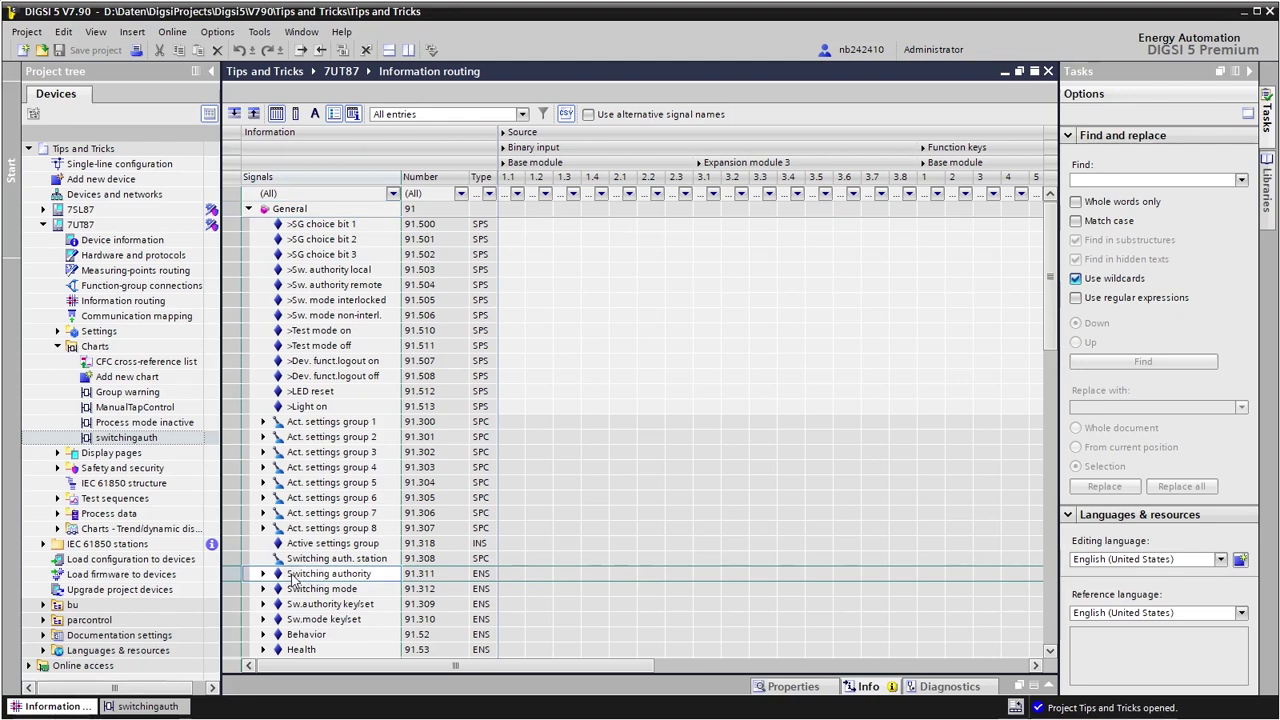
pyautogui.click(264, 574)
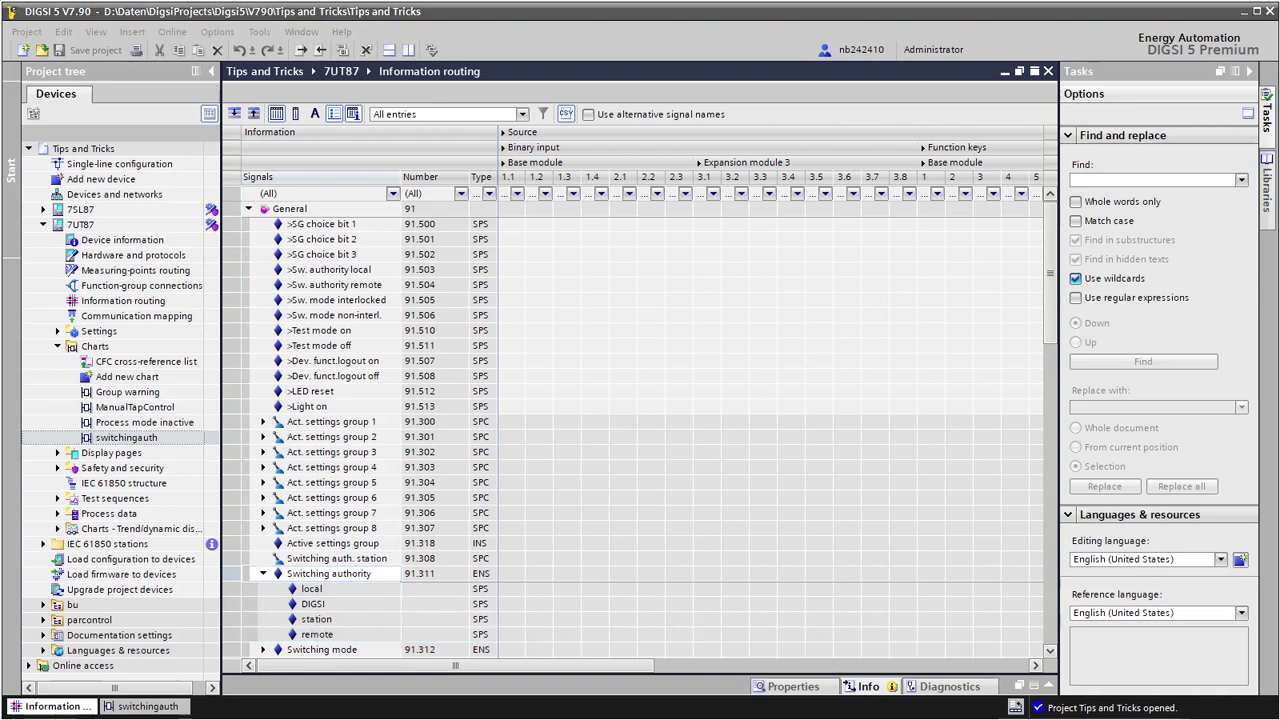
# Step: Route Switching authority local unlatched (U) to LED 3.1 and remote unlatched to LED 3.2
pyautogui.click(504, 135)
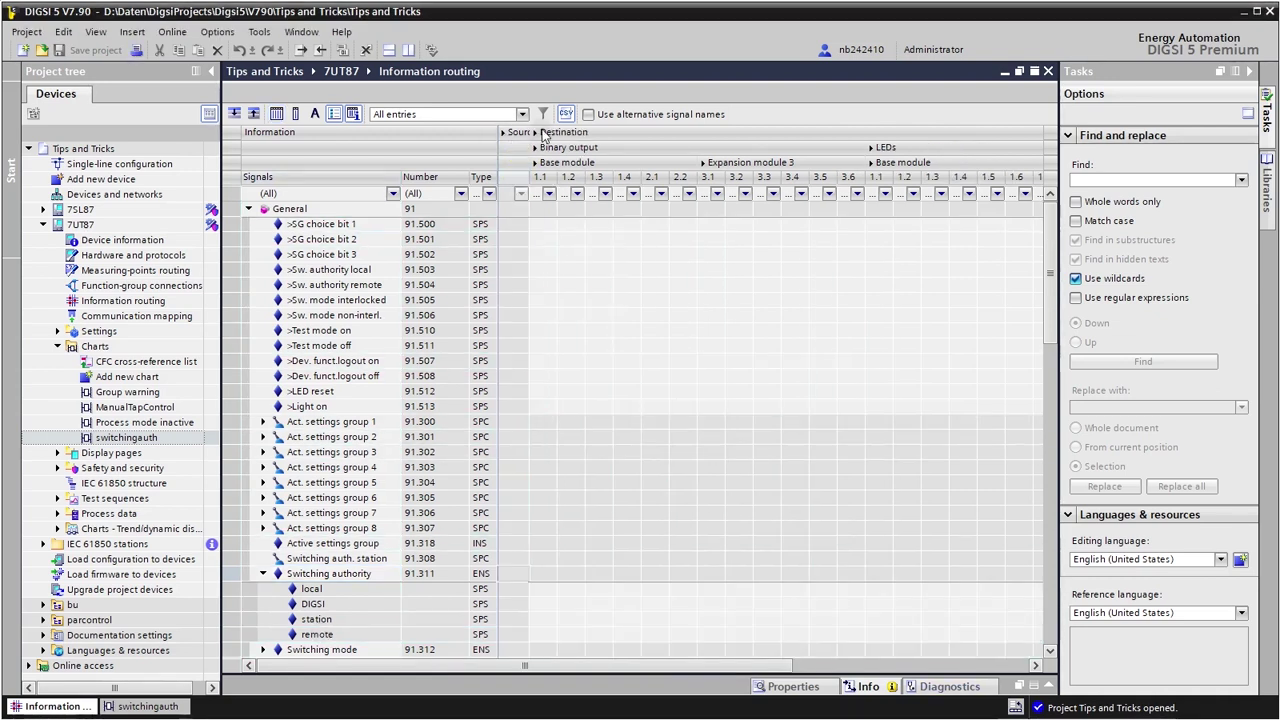
pyautogui.click(535, 147)
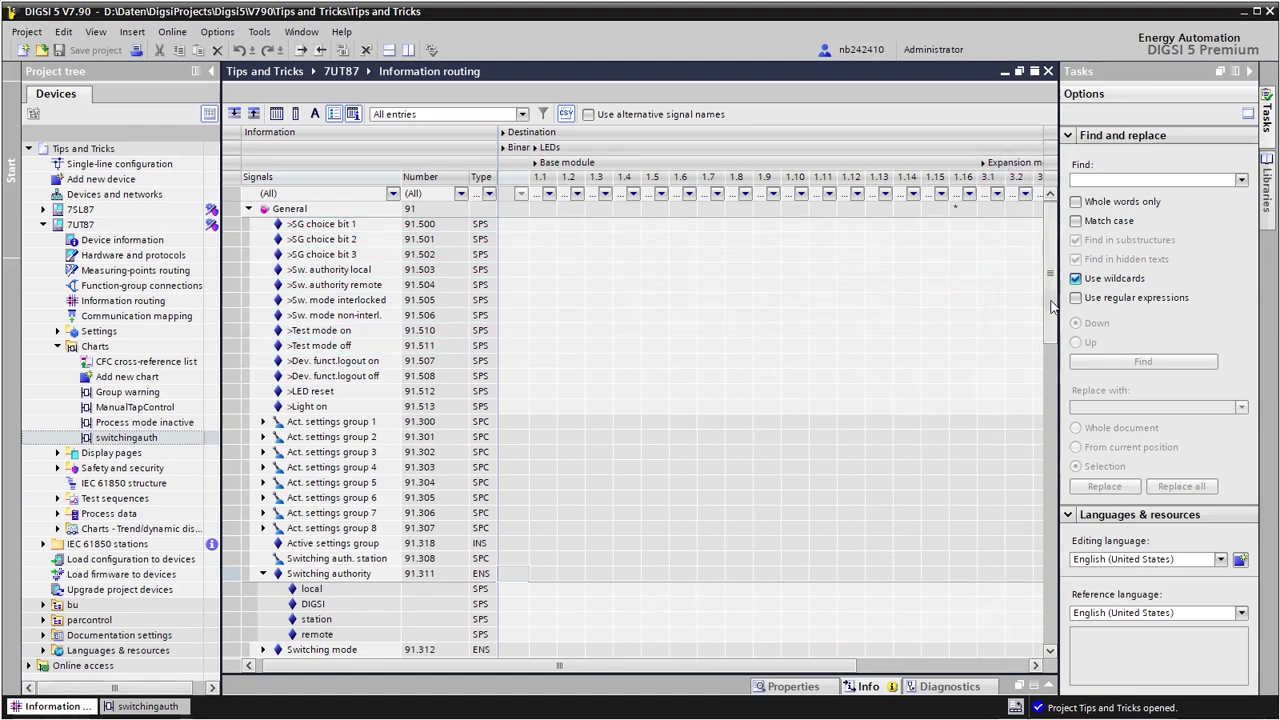
pyautogui.scroll(-3, 1052, 306)
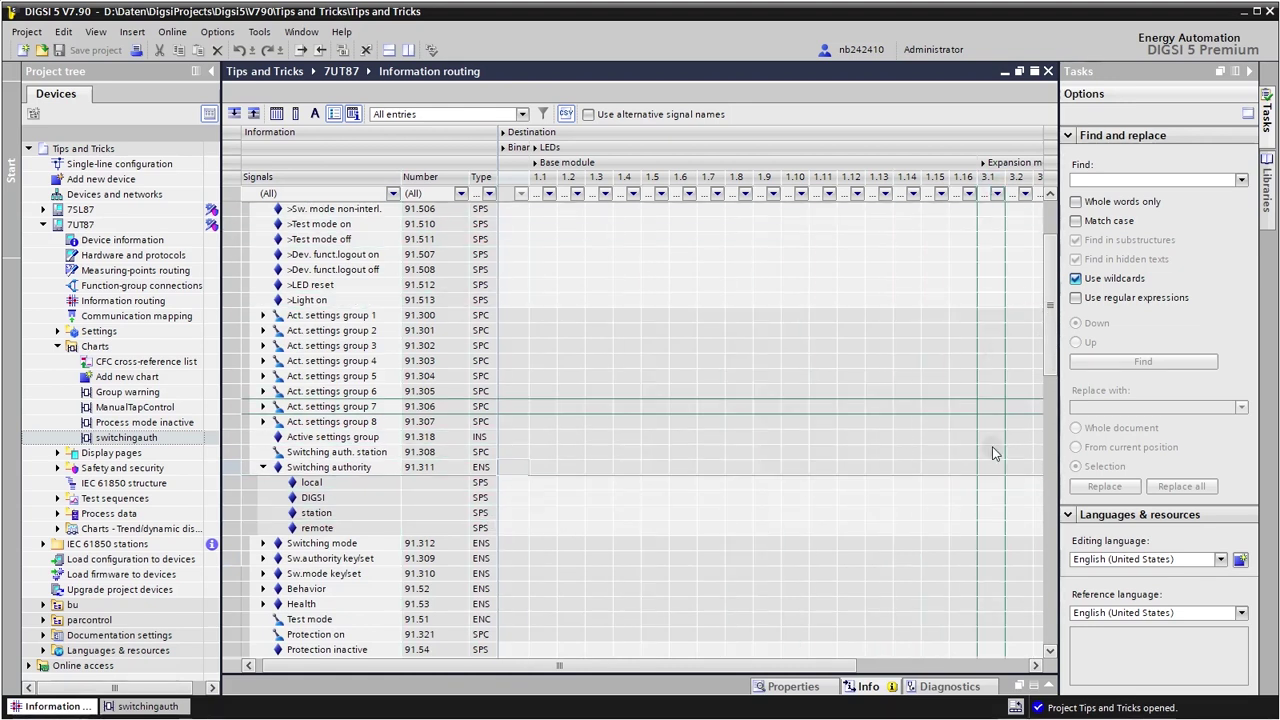
pyautogui.rightClick(986, 483)
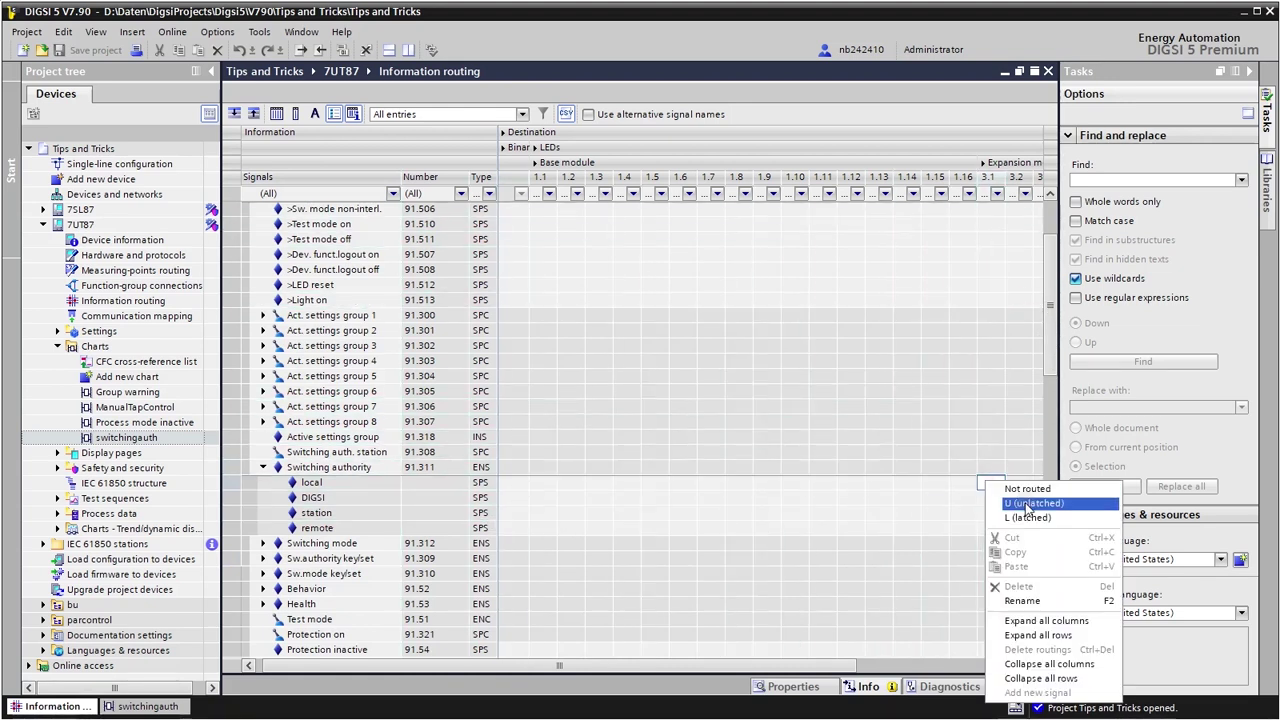
pyautogui.click(1030, 504)
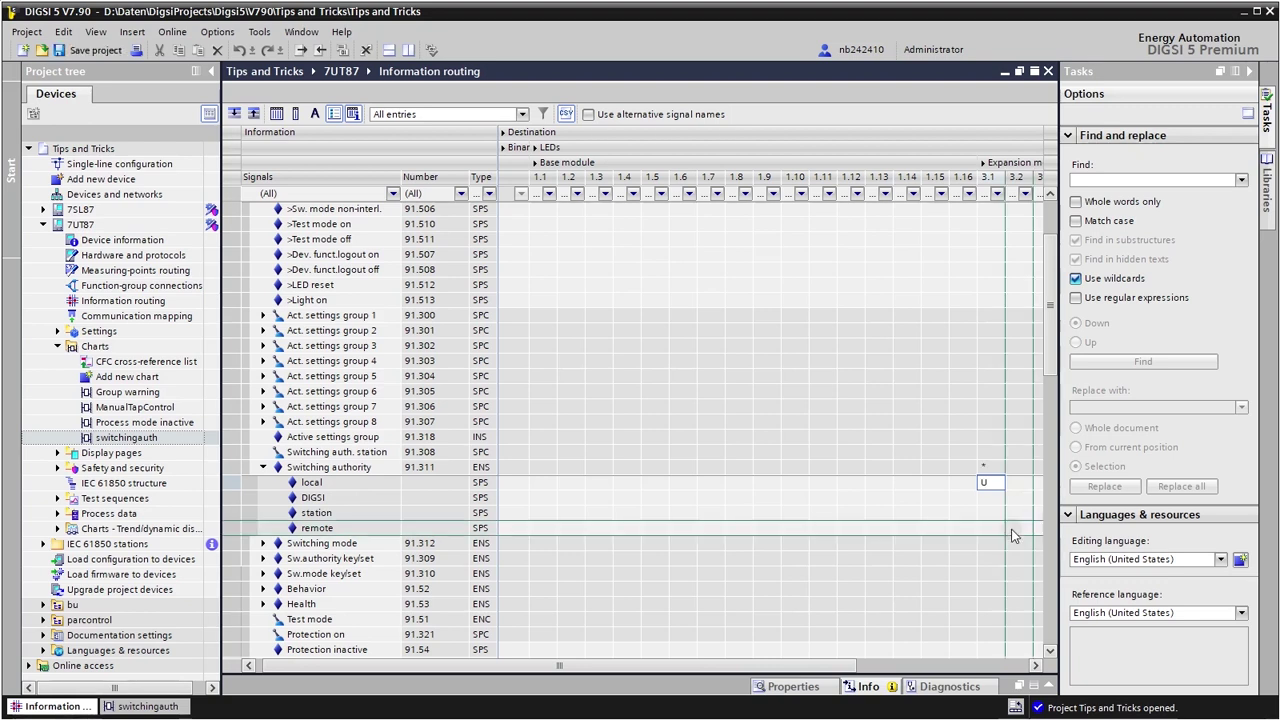
pyautogui.rightClick(1019, 529)
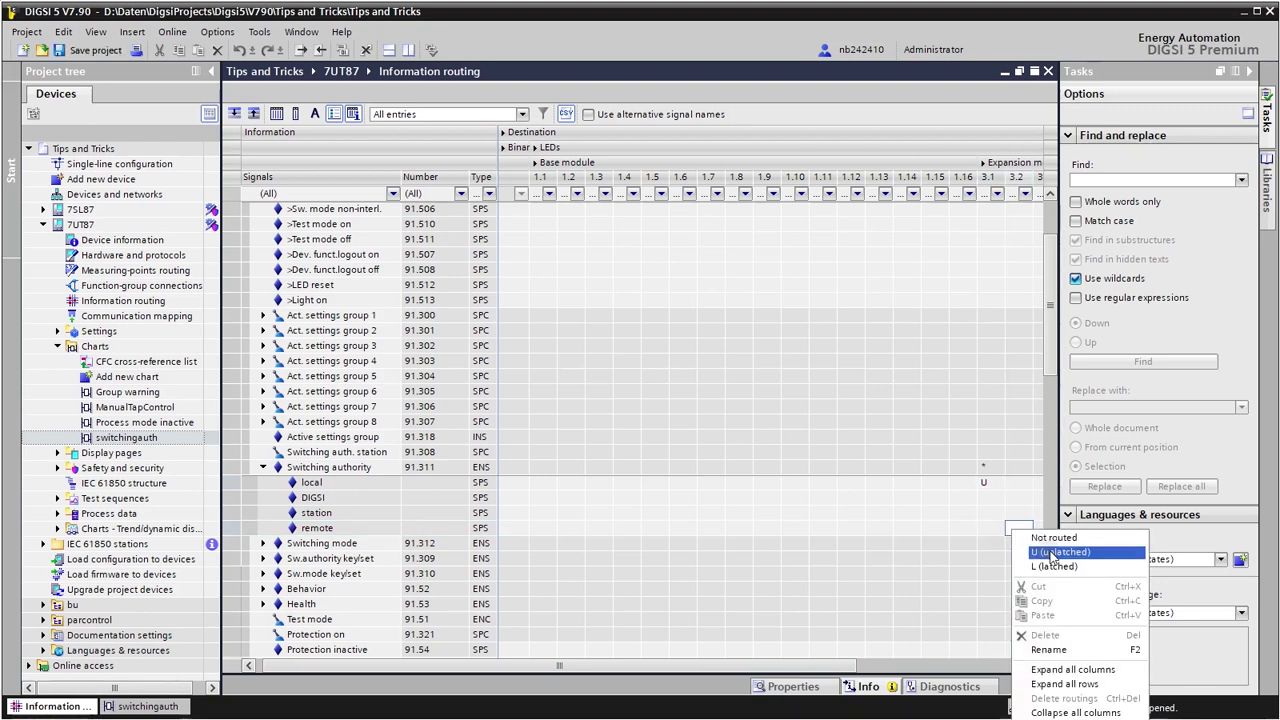
pyautogui.click(1046, 552)
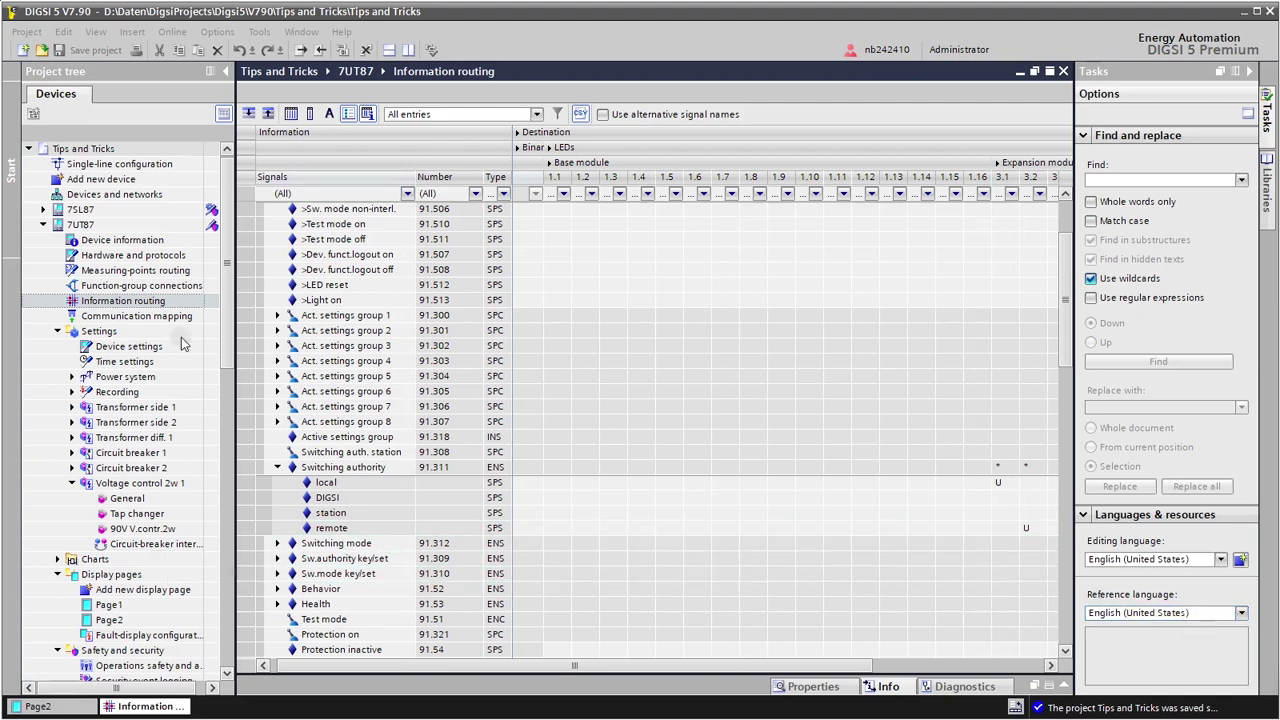
# Step: In the 7UT87 large display module's properties, give function key 8 the user label 'toggle sw auth'
pyautogui.click(166, 258)
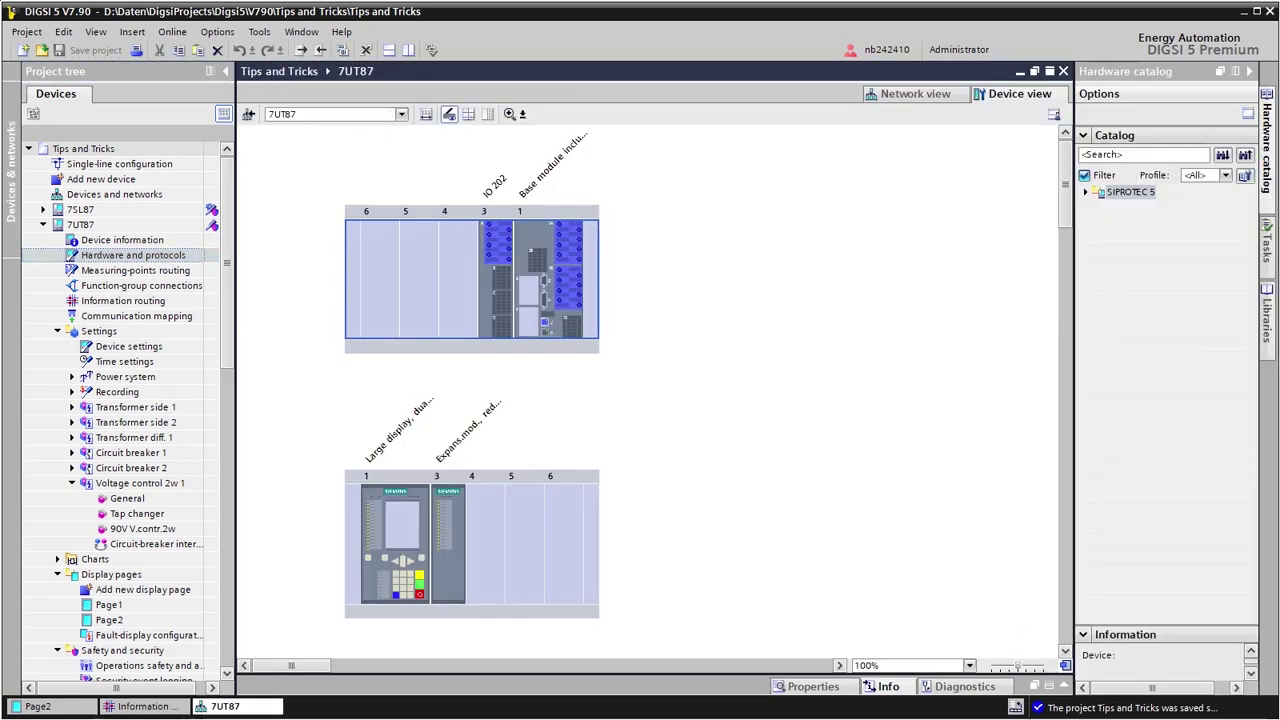
pyautogui.click(457, 537)
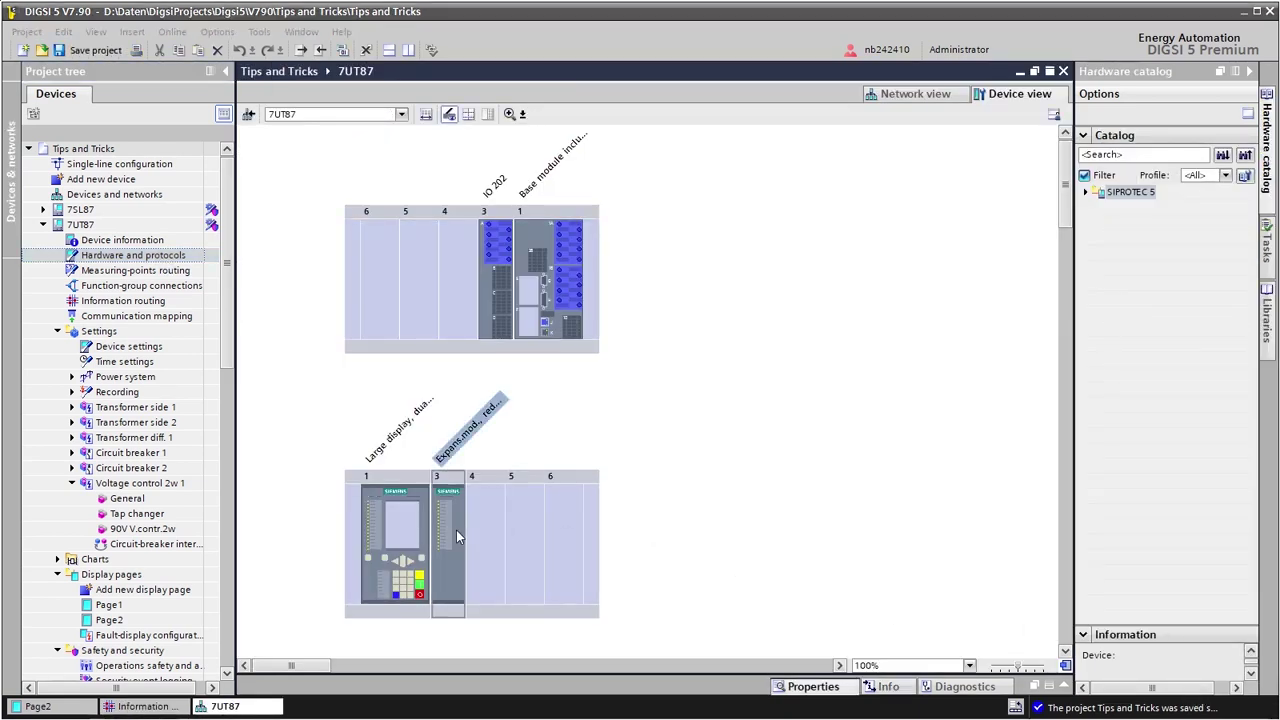
pyautogui.click(391, 536)
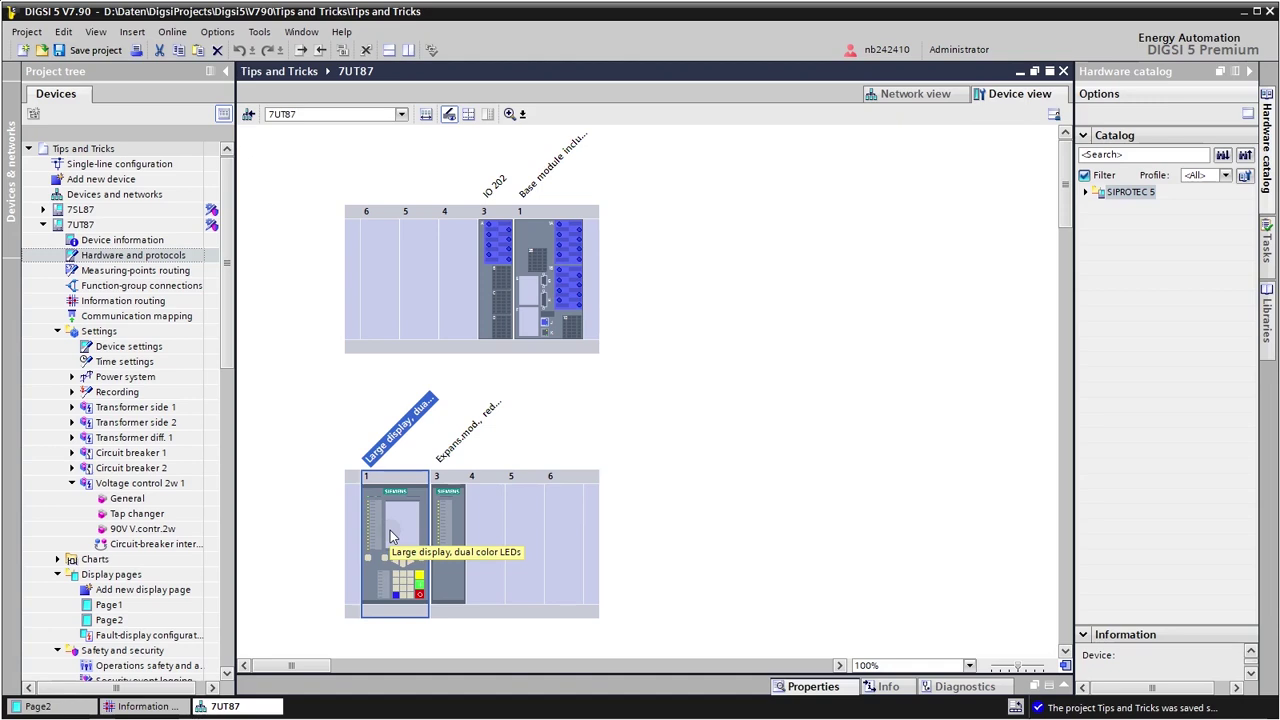
pyautogui.click(810, 688)
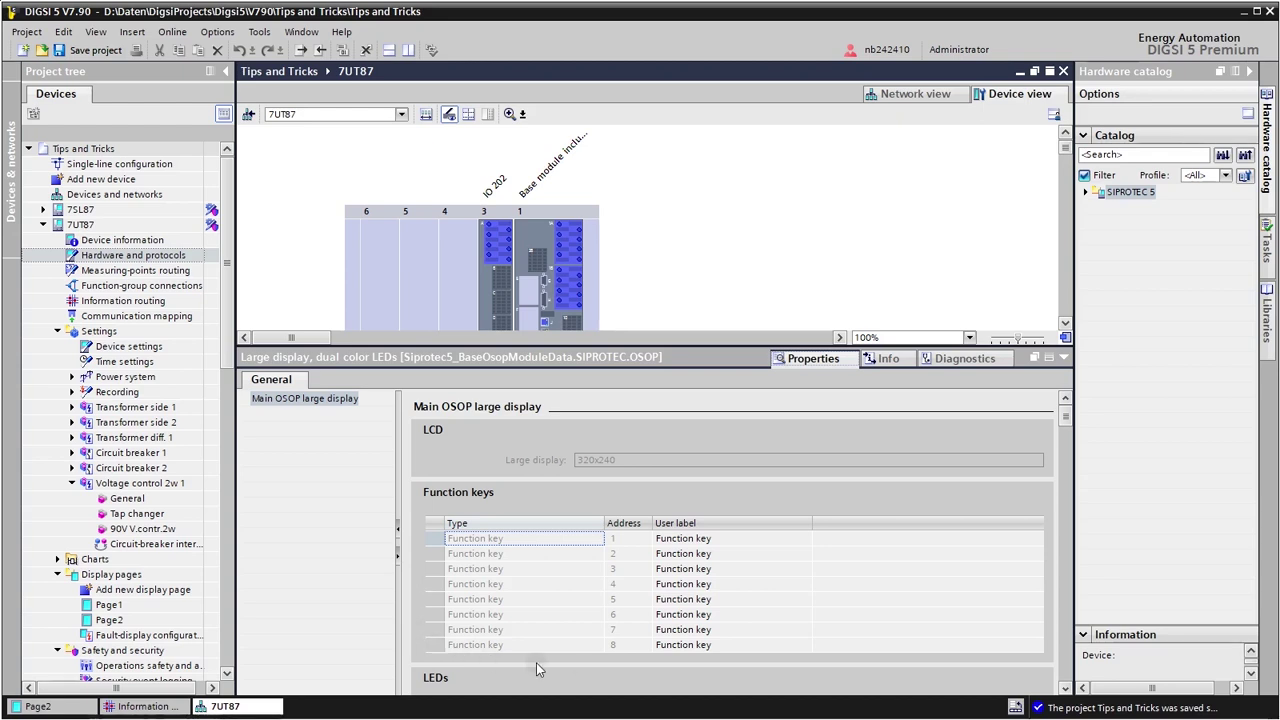
pyautogui.click(676, 645)
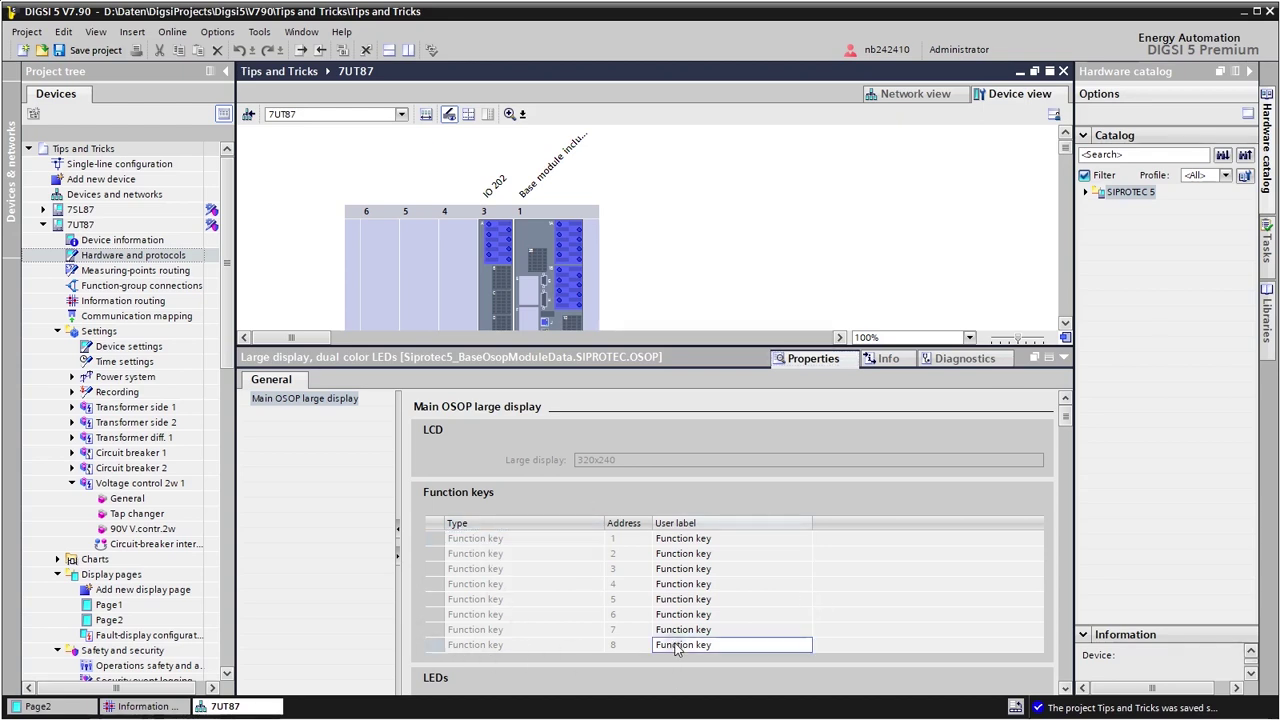
pyautogui.write('t')
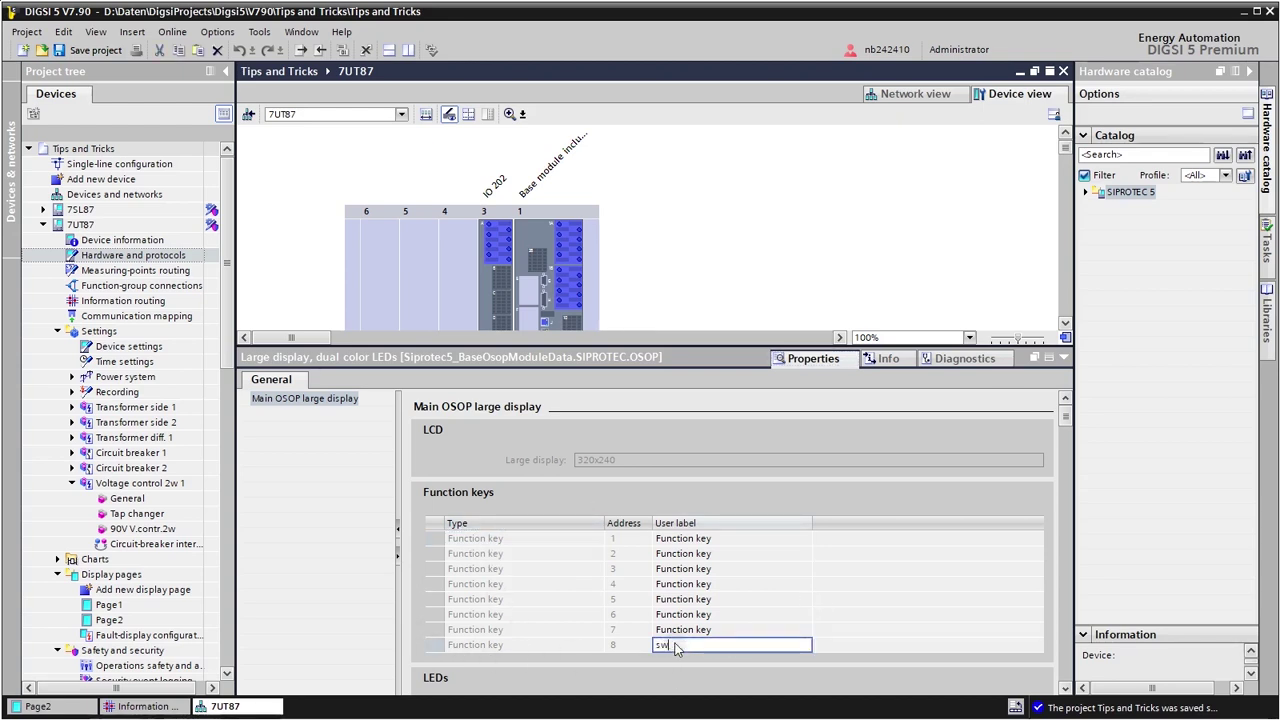
pyautogui.write('oggle sw auth')
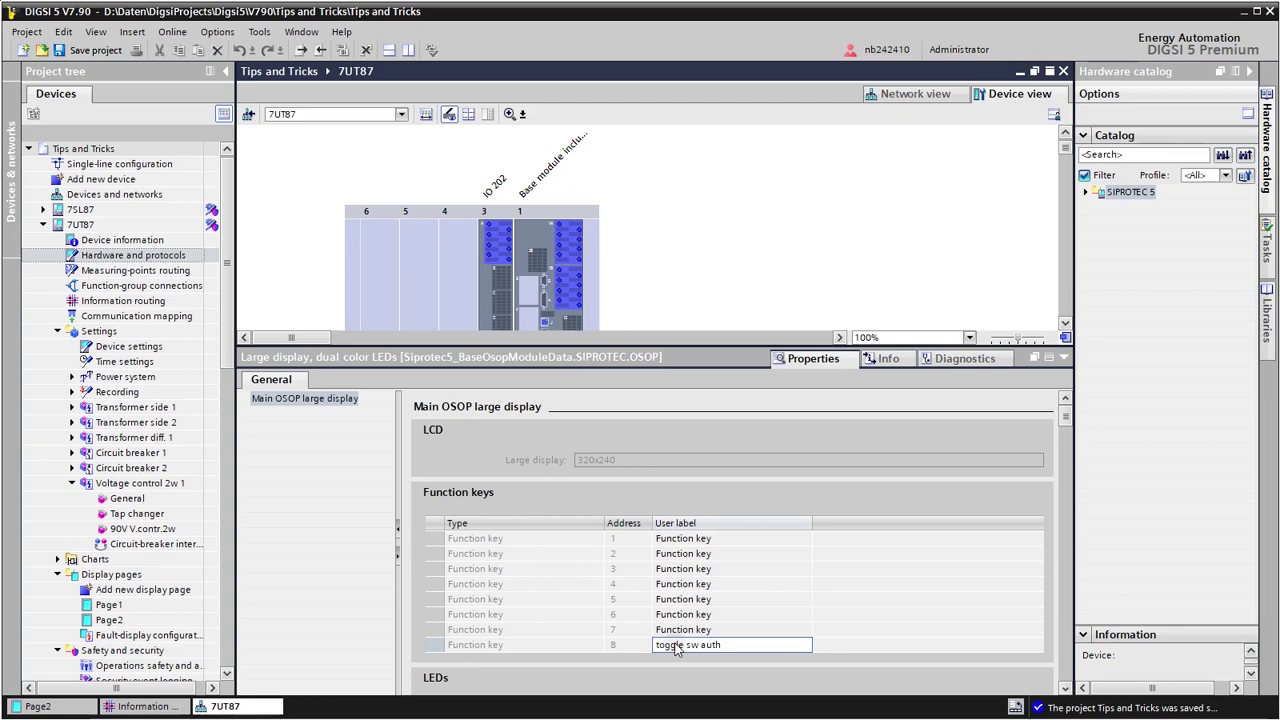
pyautogui.press('Return')
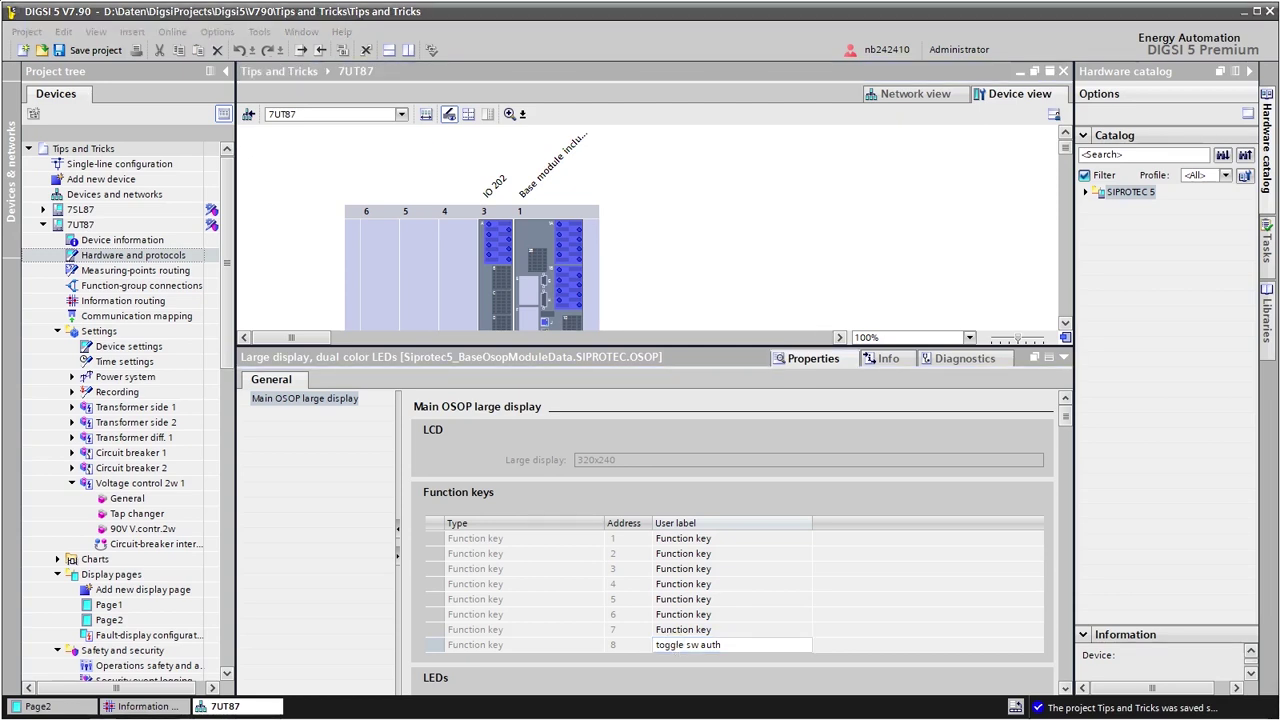